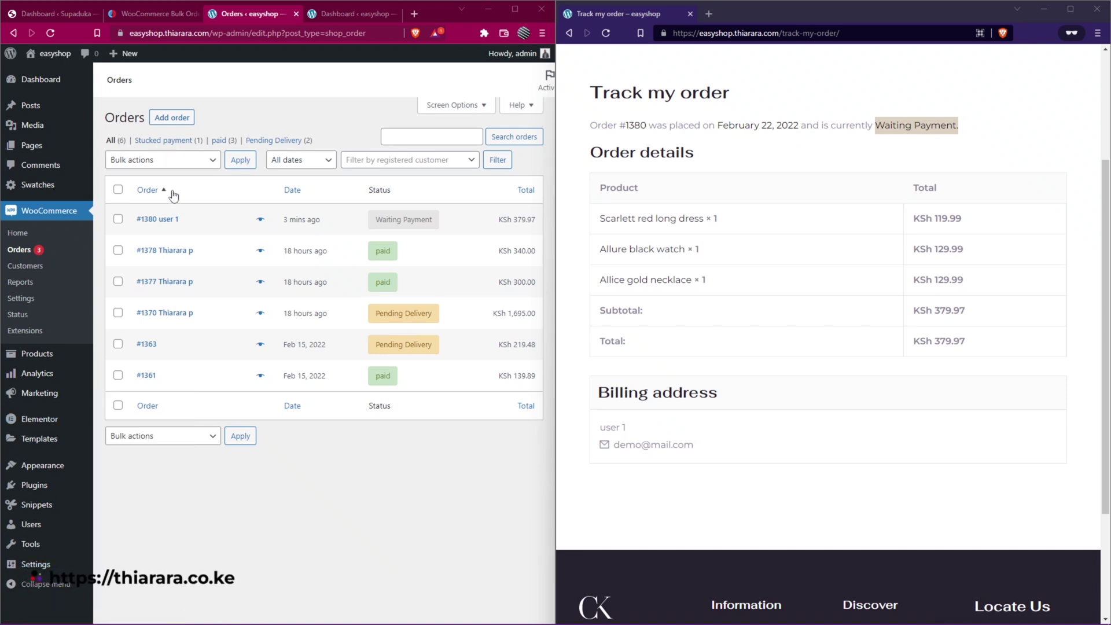
# - Mark all six orders, including #1380, as paid with the Mark paid bulk action
pyautogui.click(144, 165)
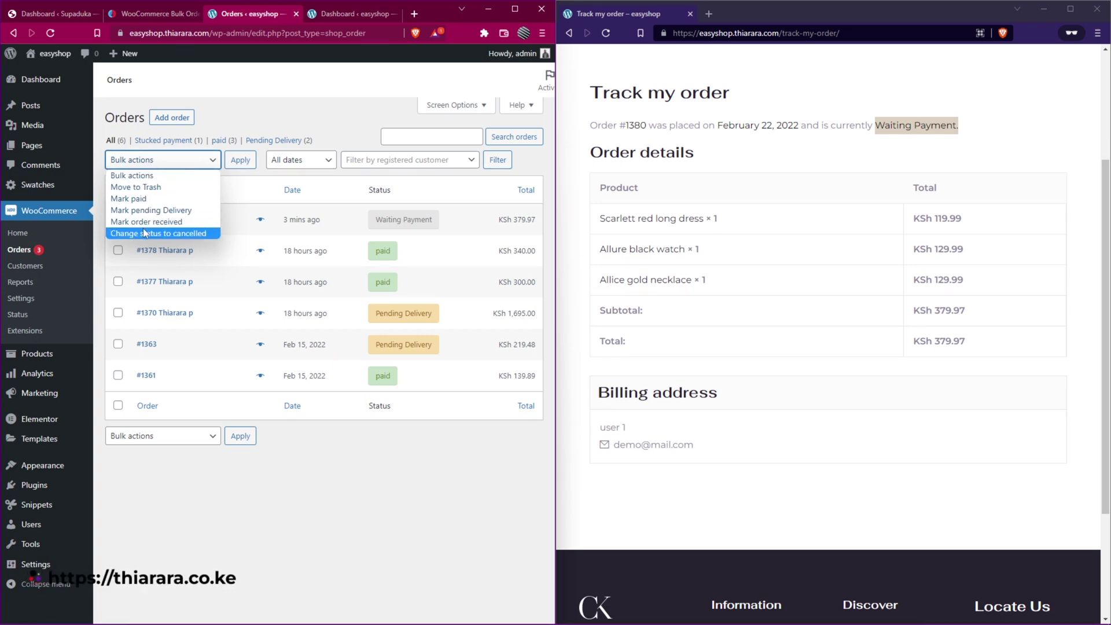
pyautogui.click(131, 201)
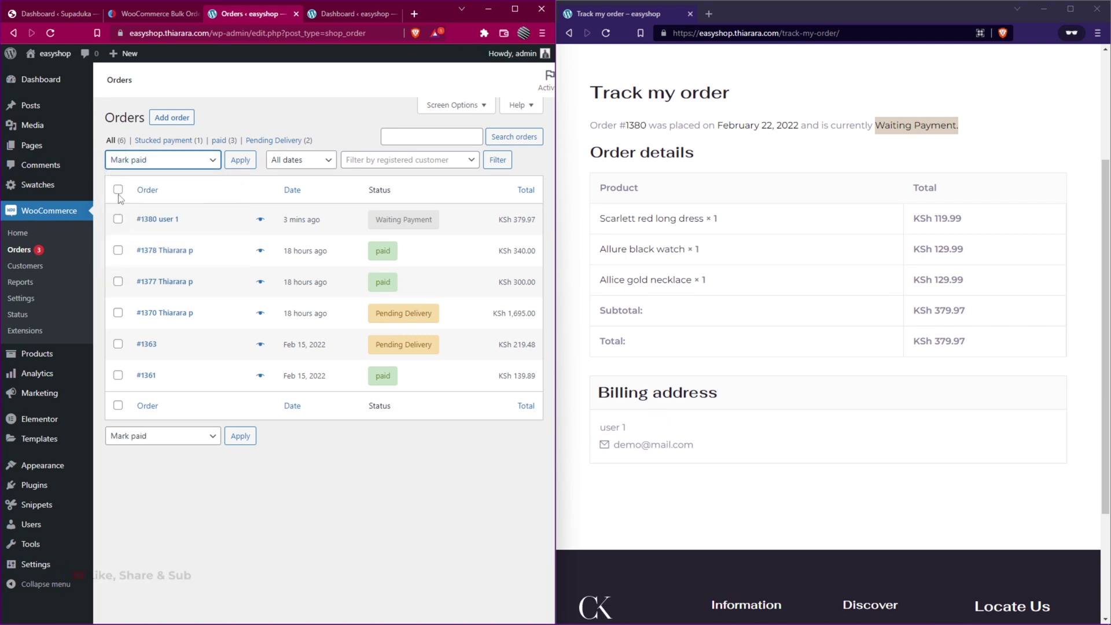
pyautogui.click(119, 191)
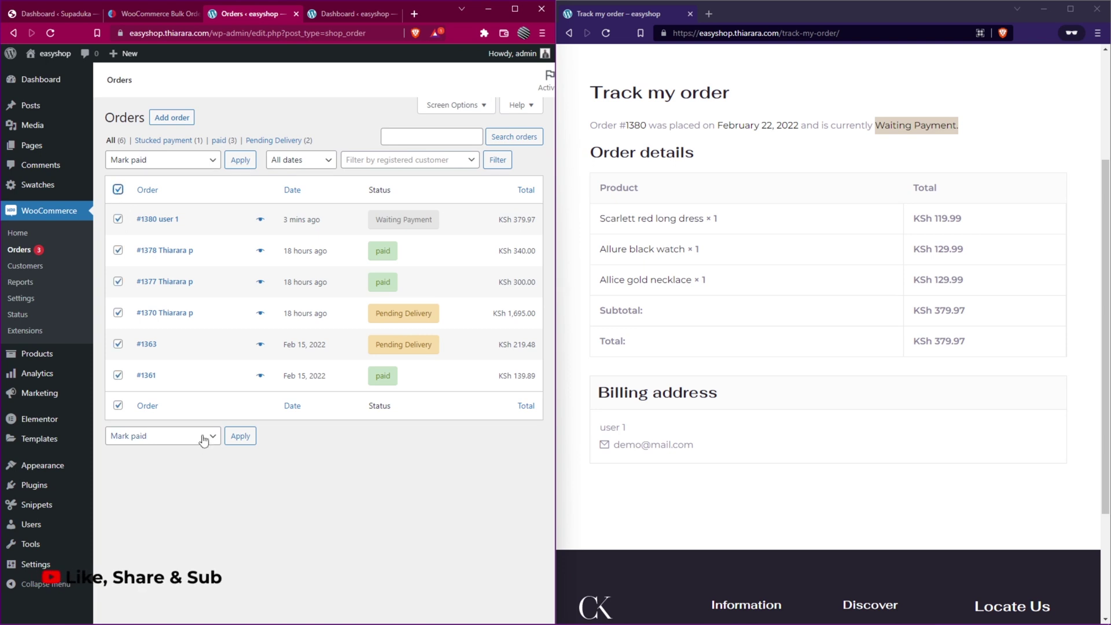
pyautogui.click(239, 439)
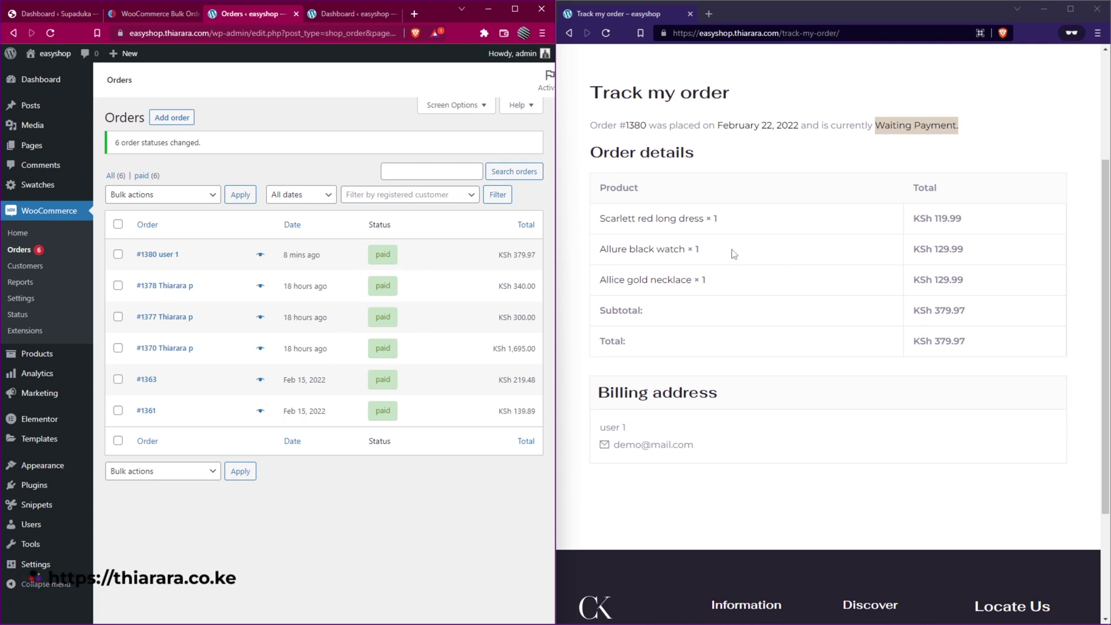
# - Reload the customer's Track my order page to show order #1380 as paid
pyautogui.scroll(2, 733, 254)
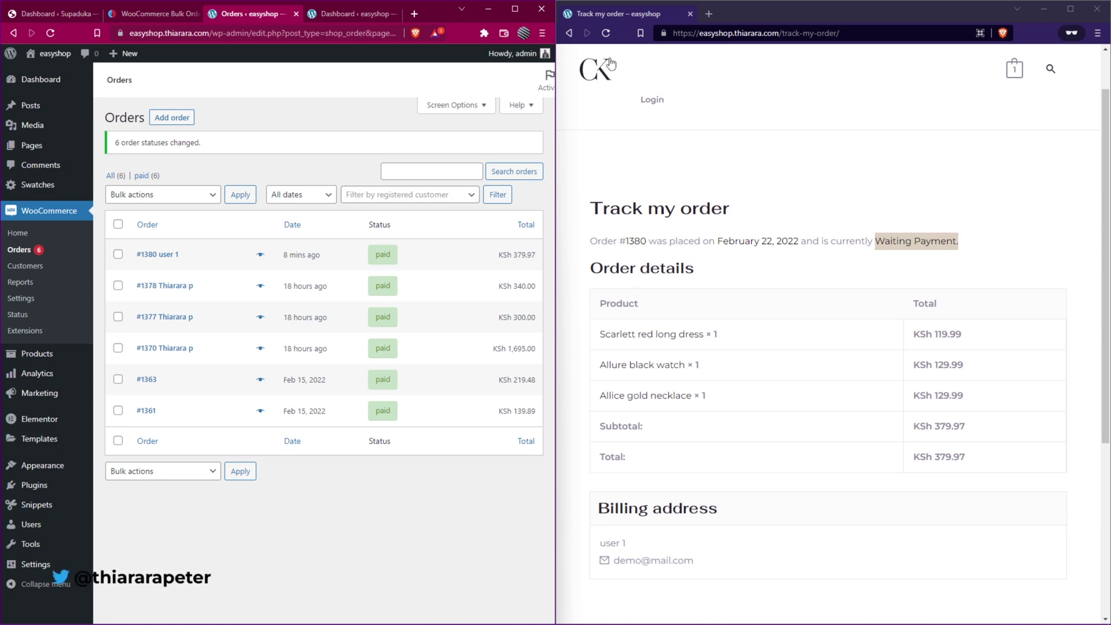
pyautogui.click(606, 33)
pyautogui.click(873, 120)
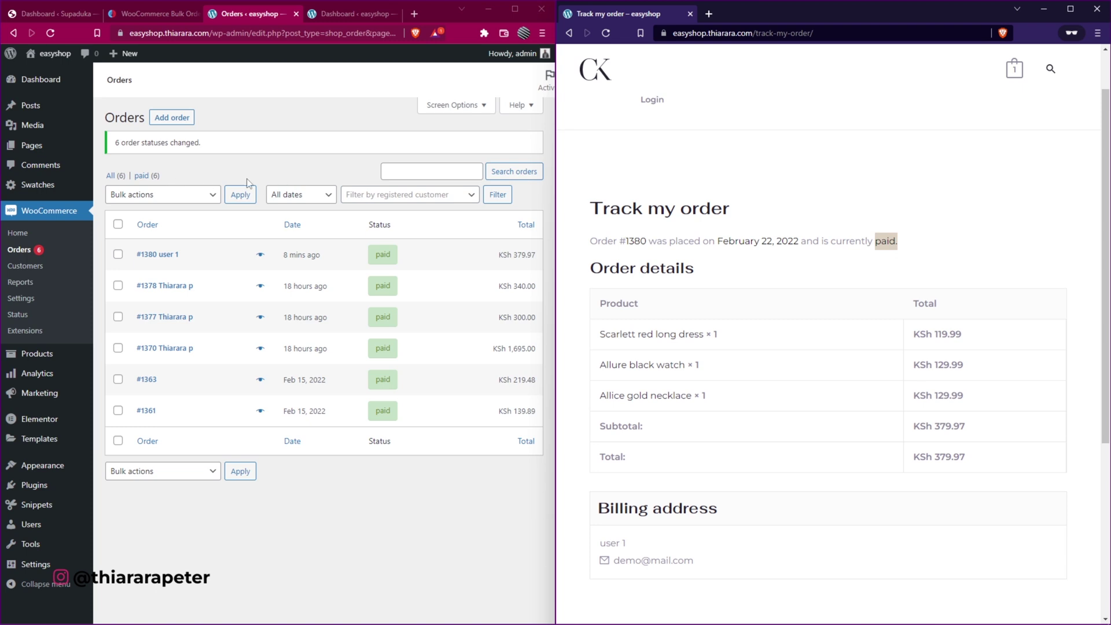
# - Set order #1378 to Pending Delivery via Bulk actions, then go to the Dashboard
pyautogui.click(118, 285)
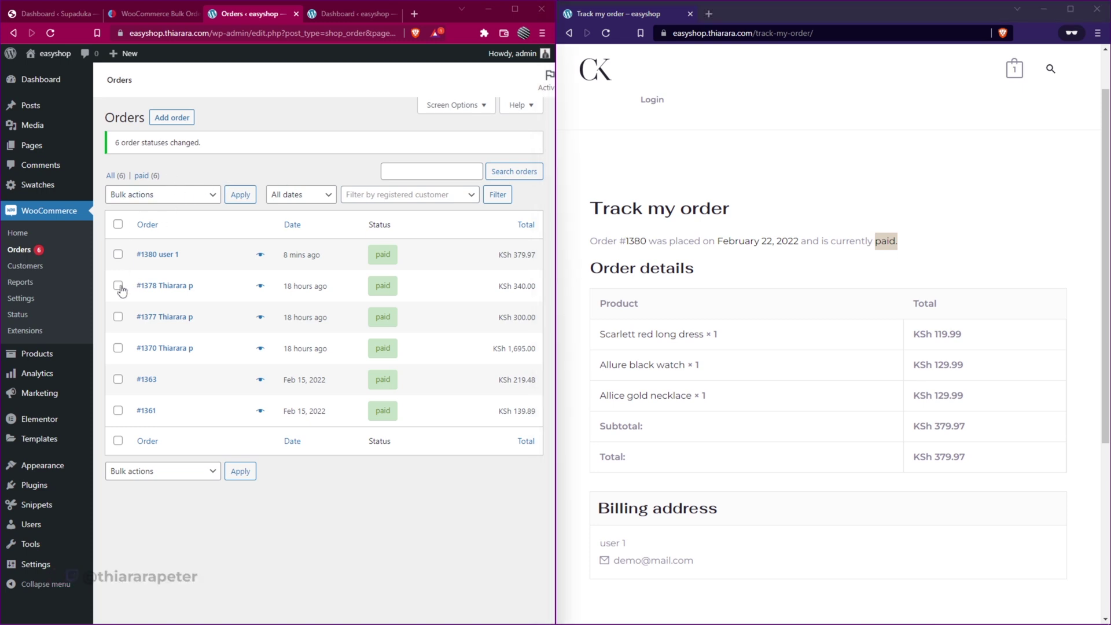
pyautogui.click(158, 197)
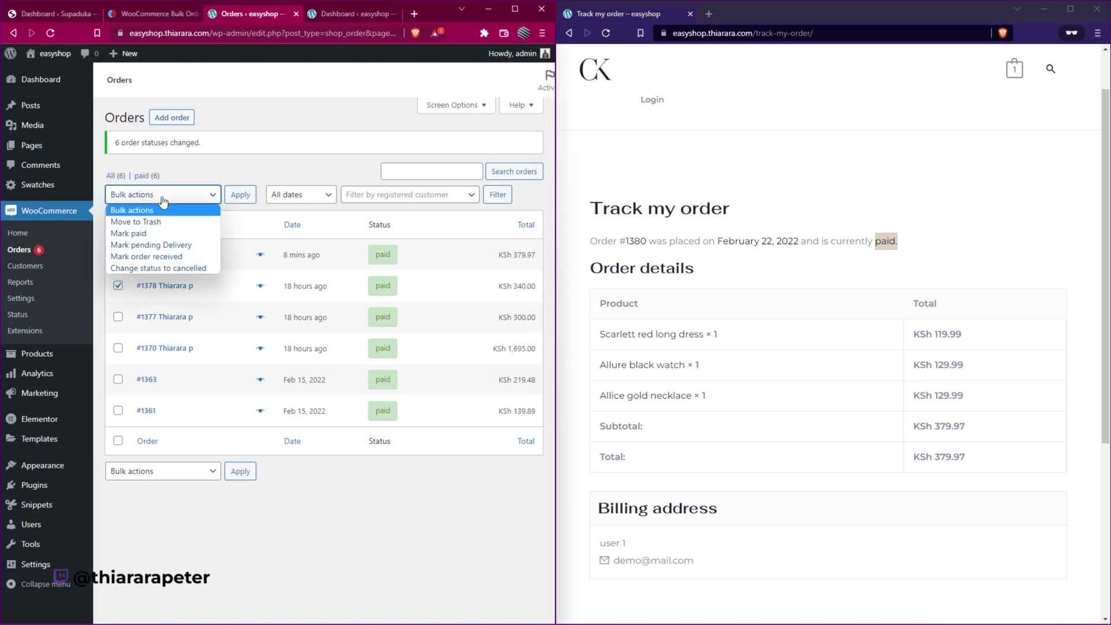
pyautogui.click(166, 250)
pyautogui.click(237, 197)
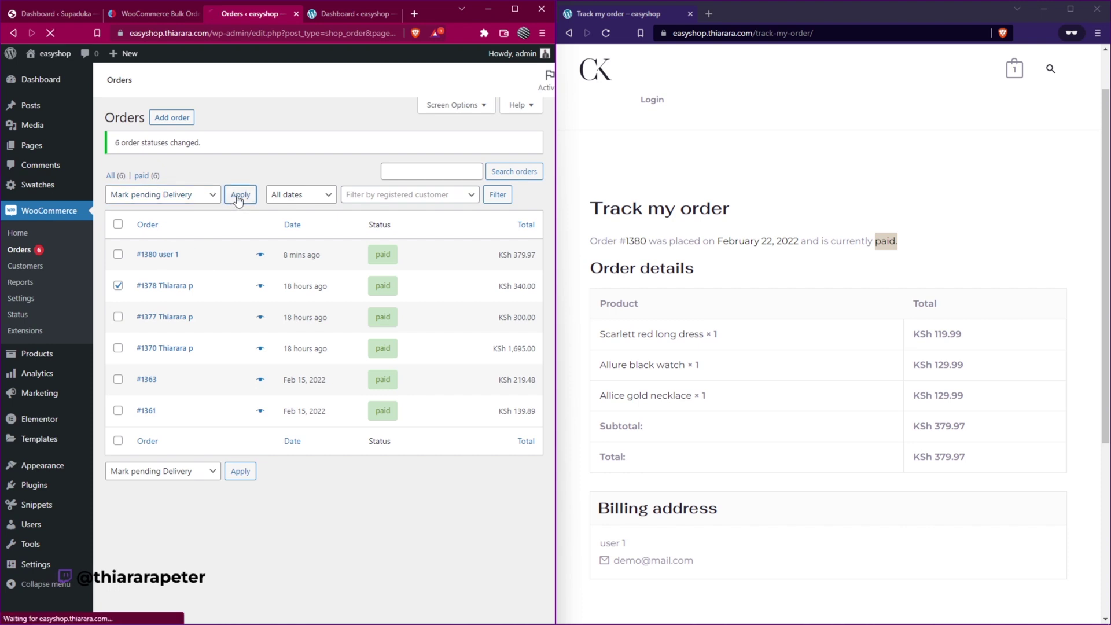
pyautogui.moveTo(387, 297)
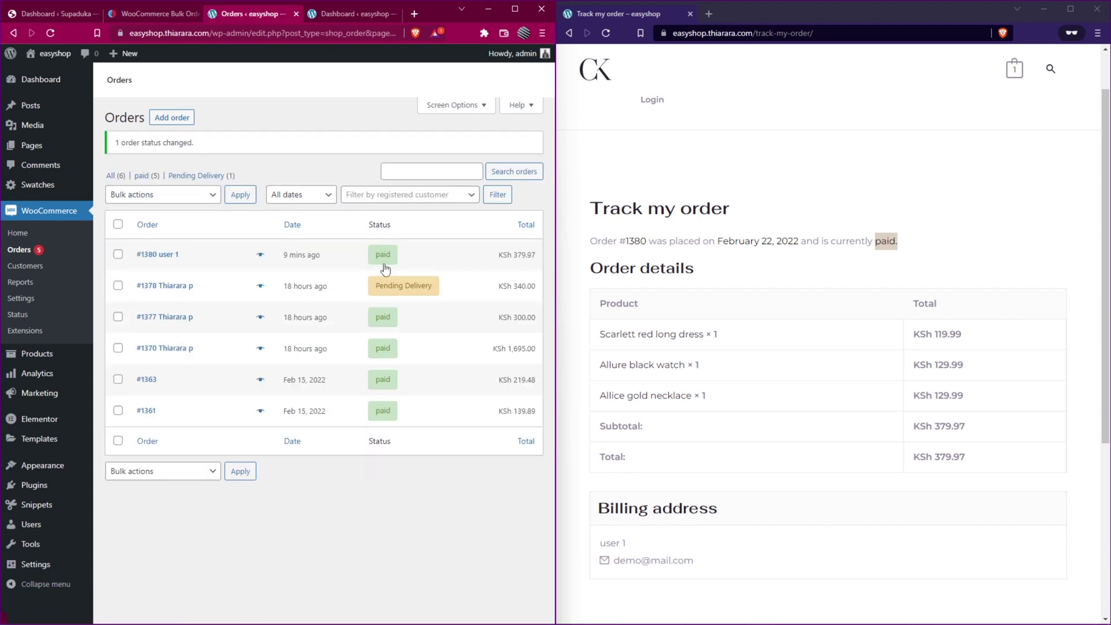
pyautogui.click(342, 13)
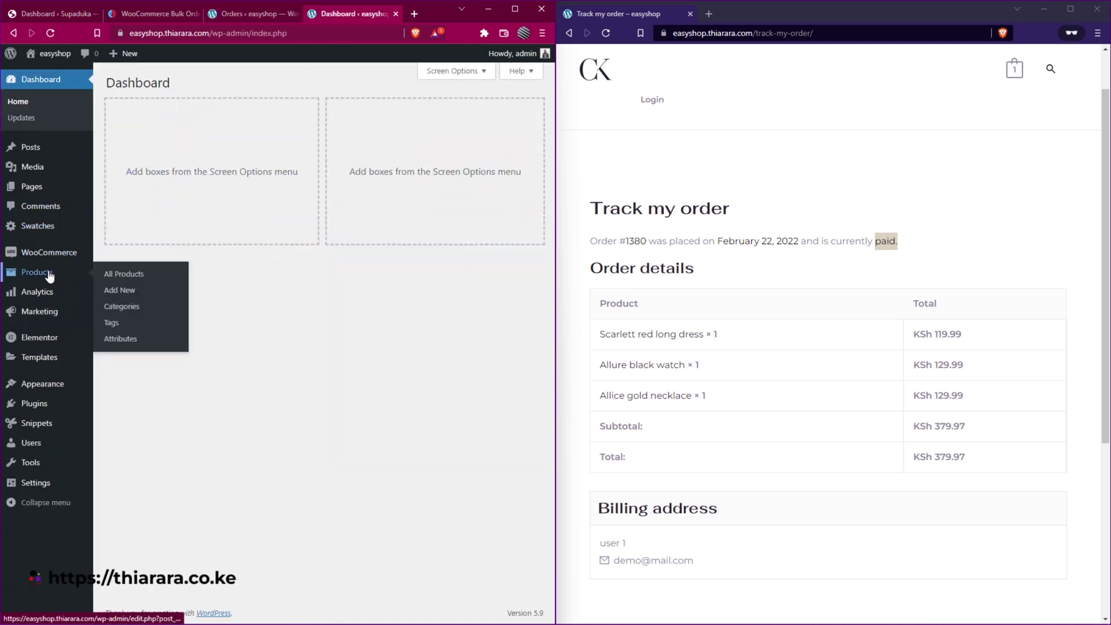
# - Start a new order from WooCommerce Orders and review the renamed options in its Status dropdown
pyautogui.moveTo(81, 252)
pyautogui.click(115, 271)
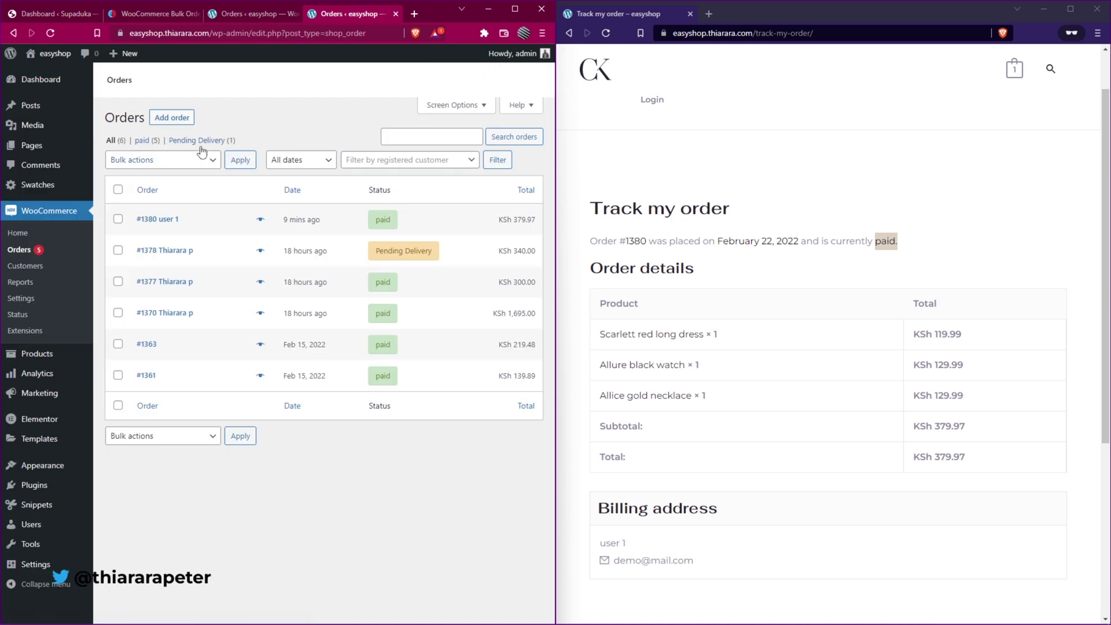
pyautogui.click(167, 119)
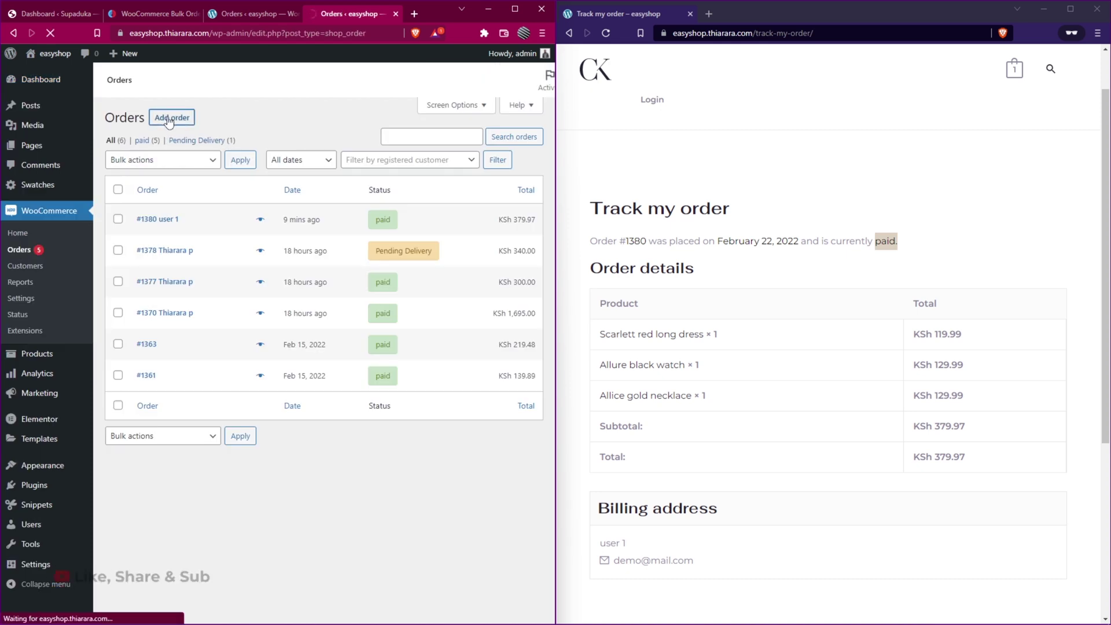
pyautogui.click(199, 250)
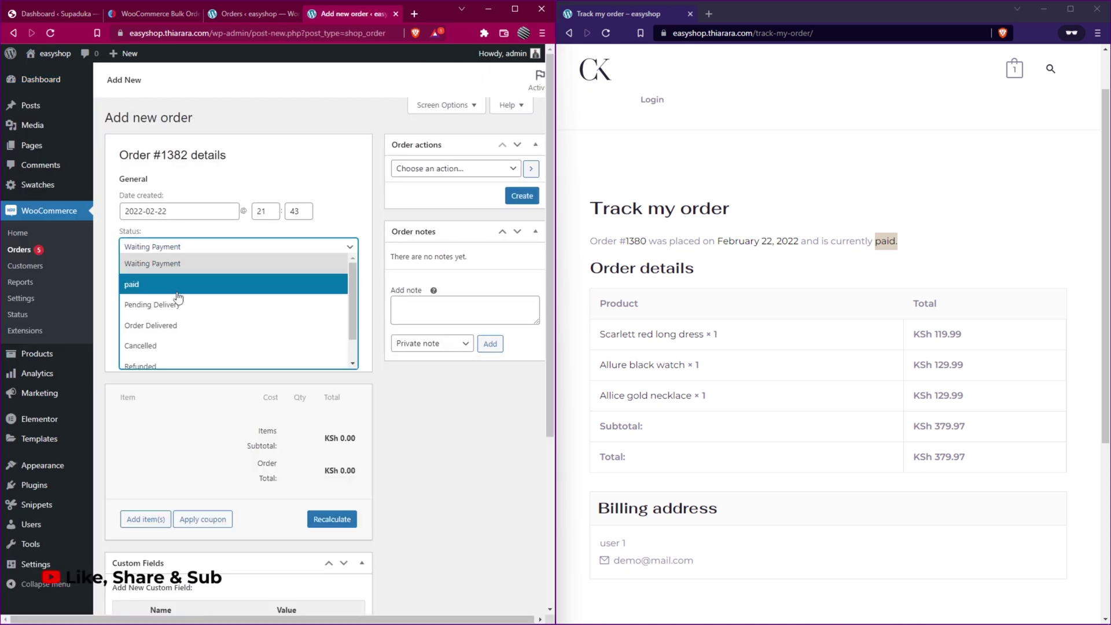
pyautogui.scroll(-1, 174, 316)
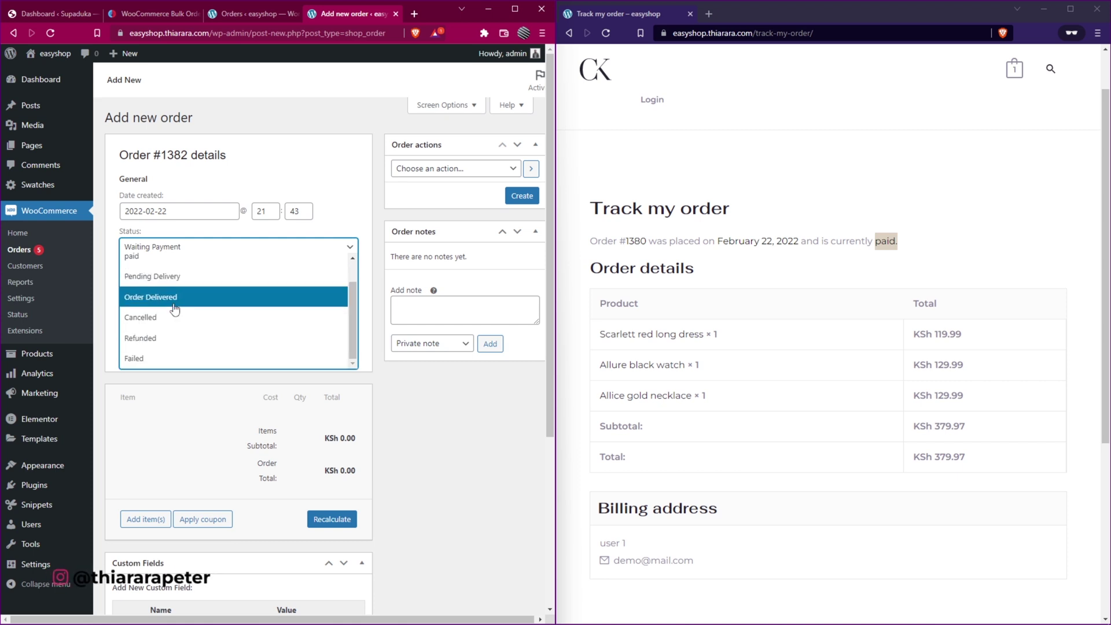
pyautogui.scroll(1, 173, 307)
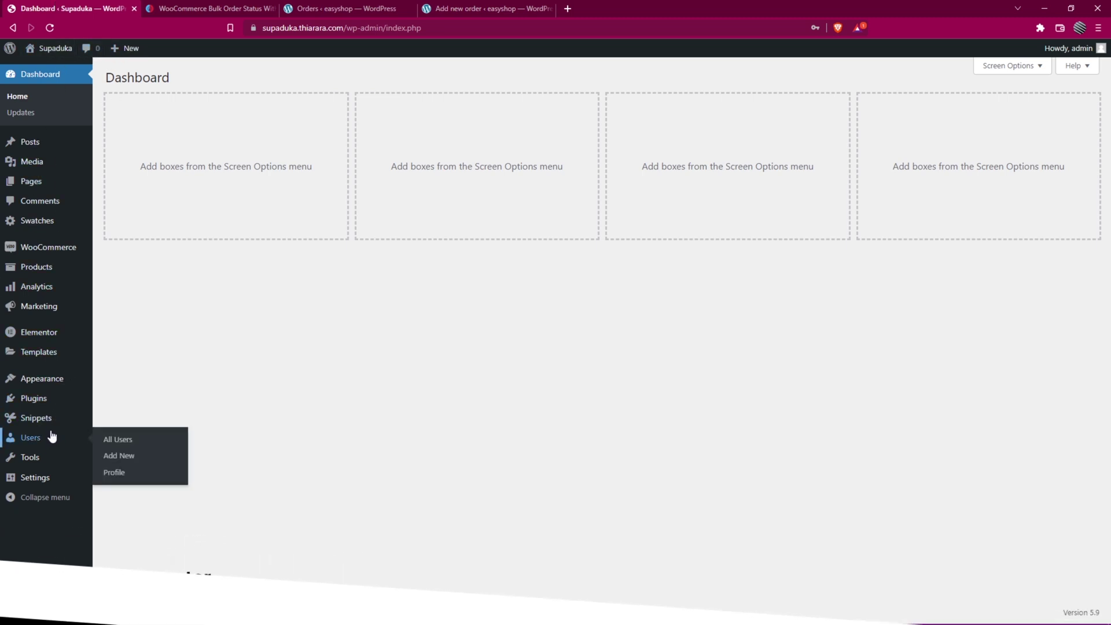
# - Search Plugins > Add New for 'code' to confirm Code Snippets is already active
pyautogui.moveTo(26, 403)
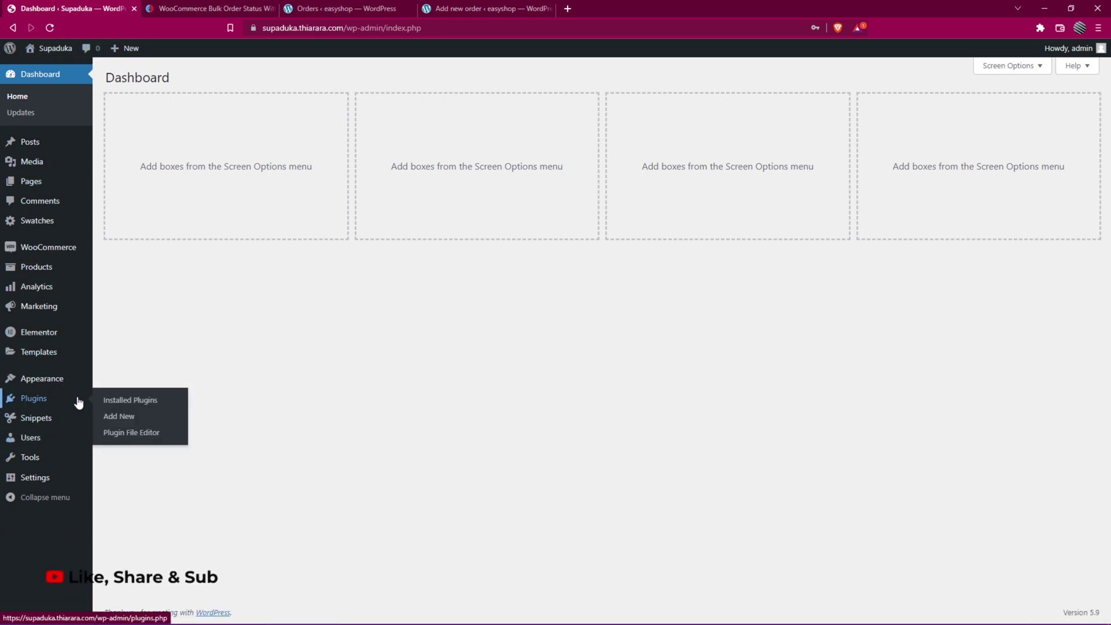
pyautogui.click(118, 421)
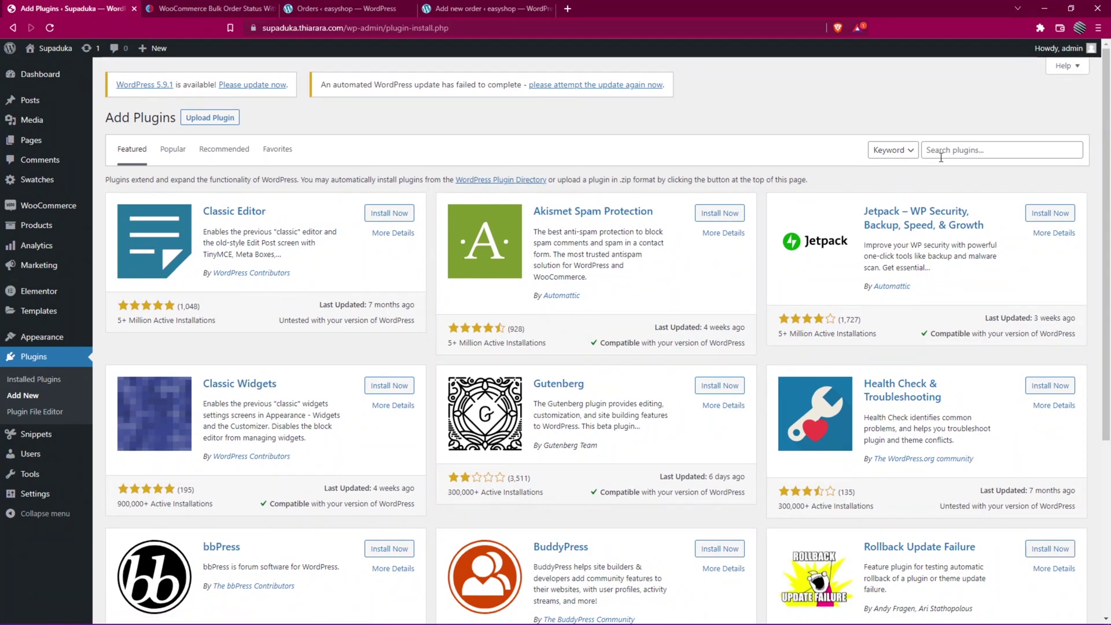
pyautogui.click(956, 150)
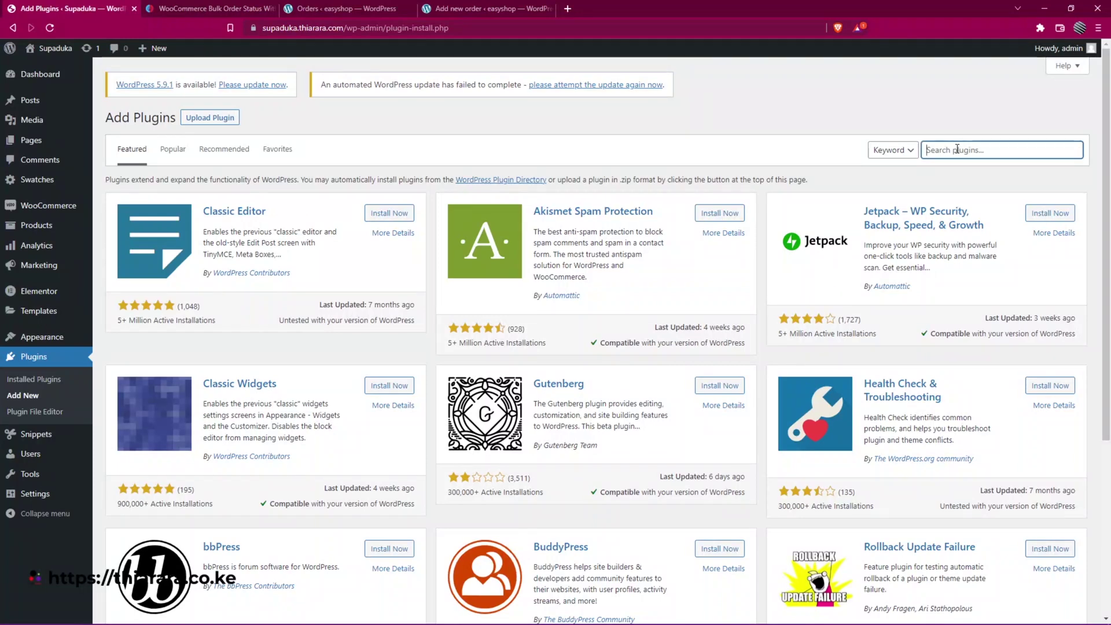
pyautogui.write('c')
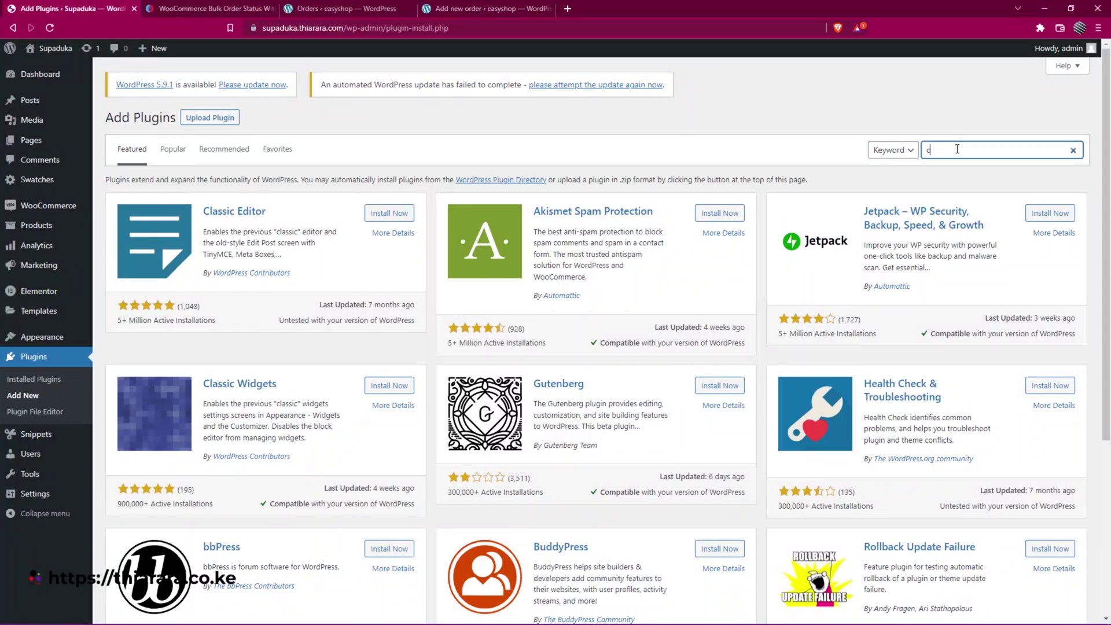
pyautogui.write('ode')
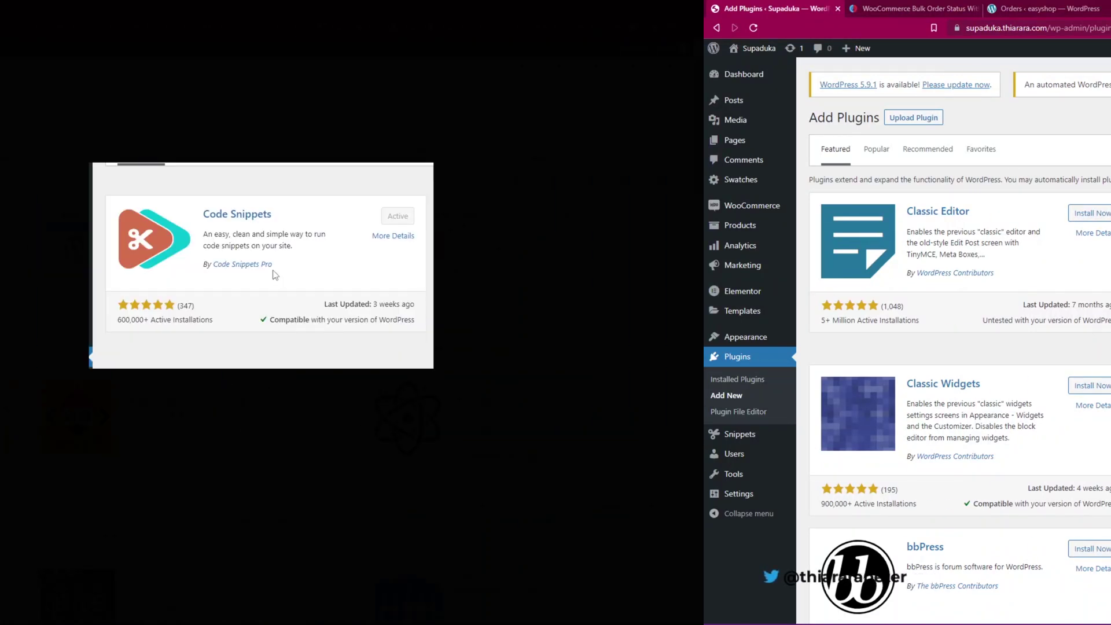
pyautogui.moveTo(203, 214); pyautogui.dragTo(278, 215)
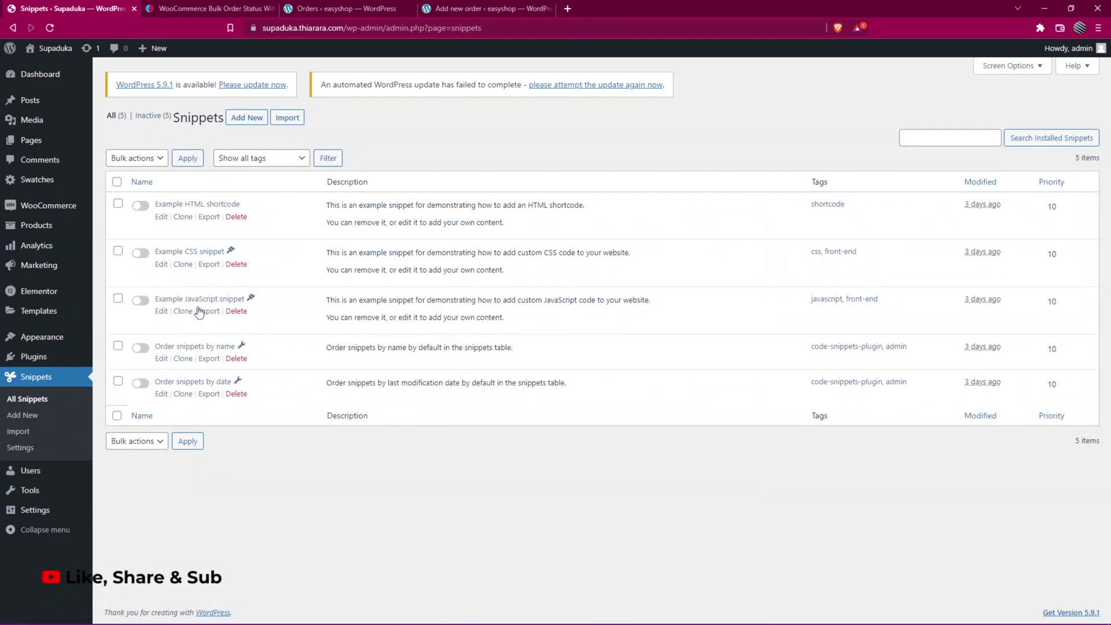
# - Start a new snippet titled 'WooCommerce Bulk order status with filter list' and bring up its PHP code in VS Code
pyautogui.click(247, 119)
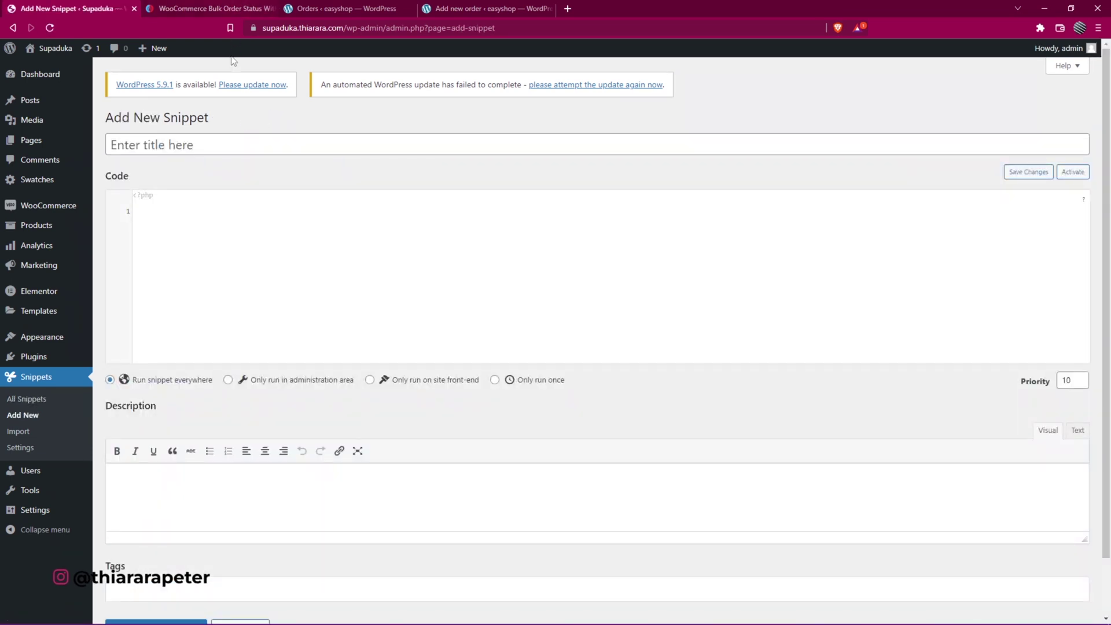
pyautogui.click(251, 151)
pyautogui.write('WooCommerce Bulk order status with filter list')
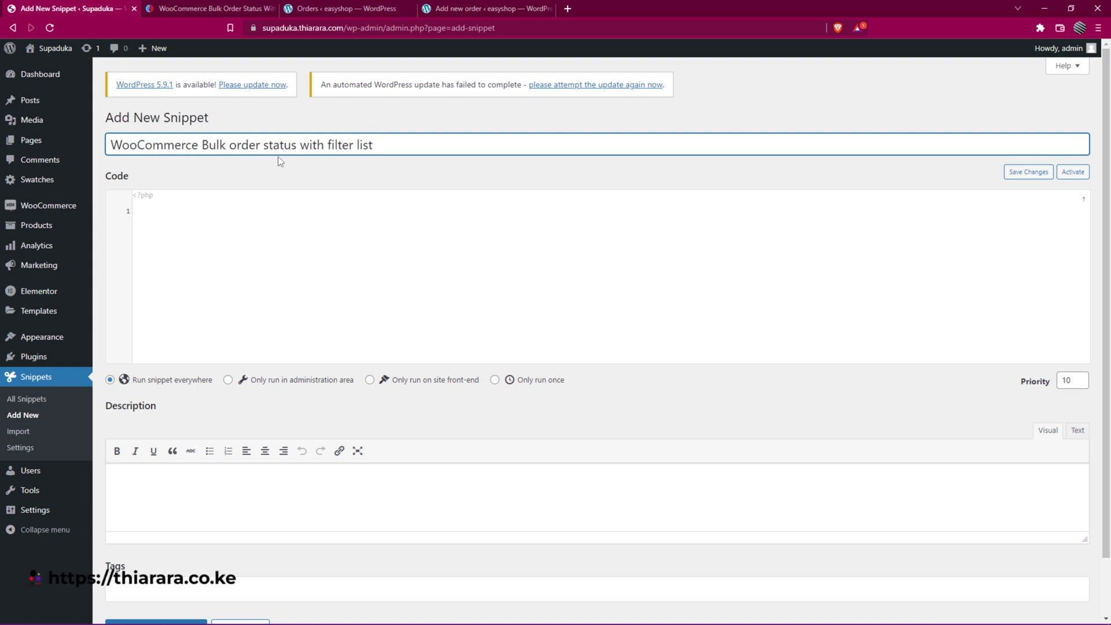
pyautogui.click(162, 225)
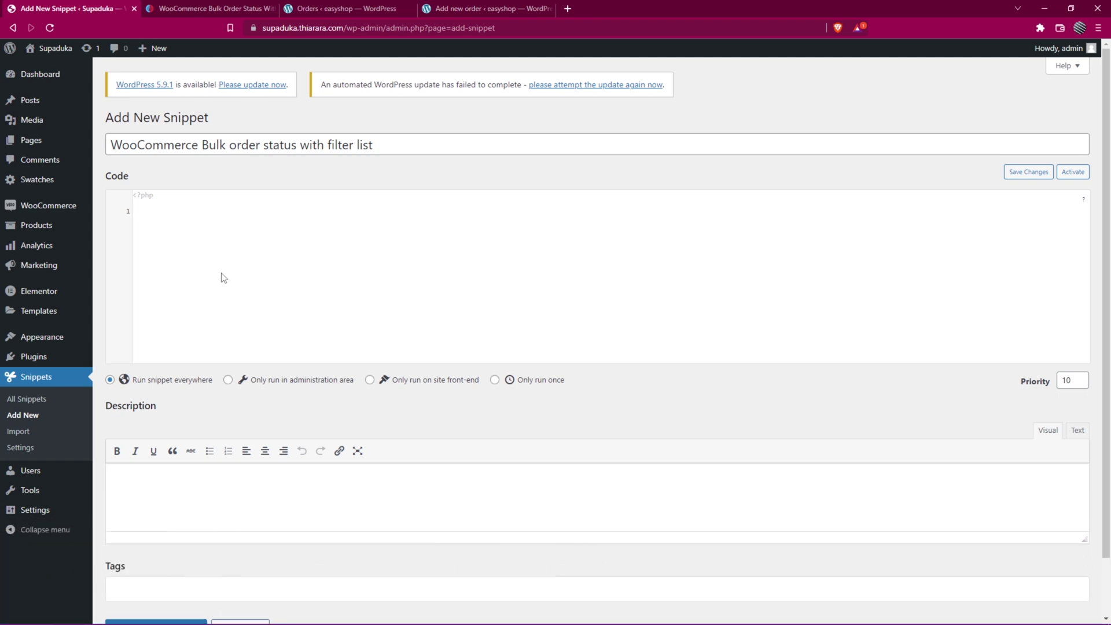
pyautogui.click(775, 610)
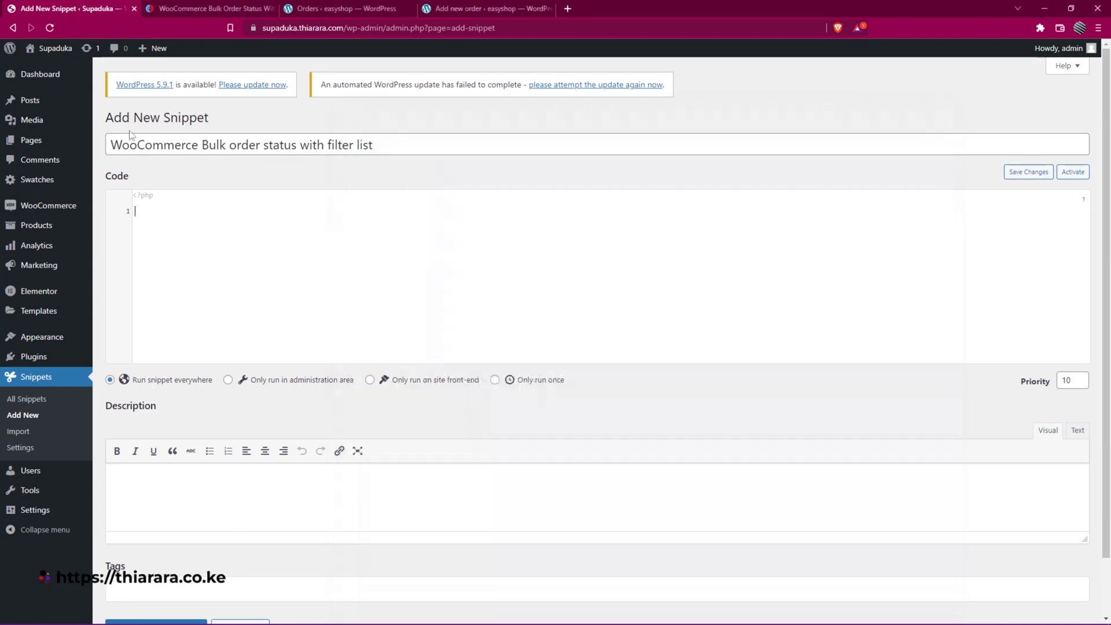
# - Paste the prepared PHP code into the new snippet's code area, then return to the easyshop orders
pyautogui.click(170, 227)
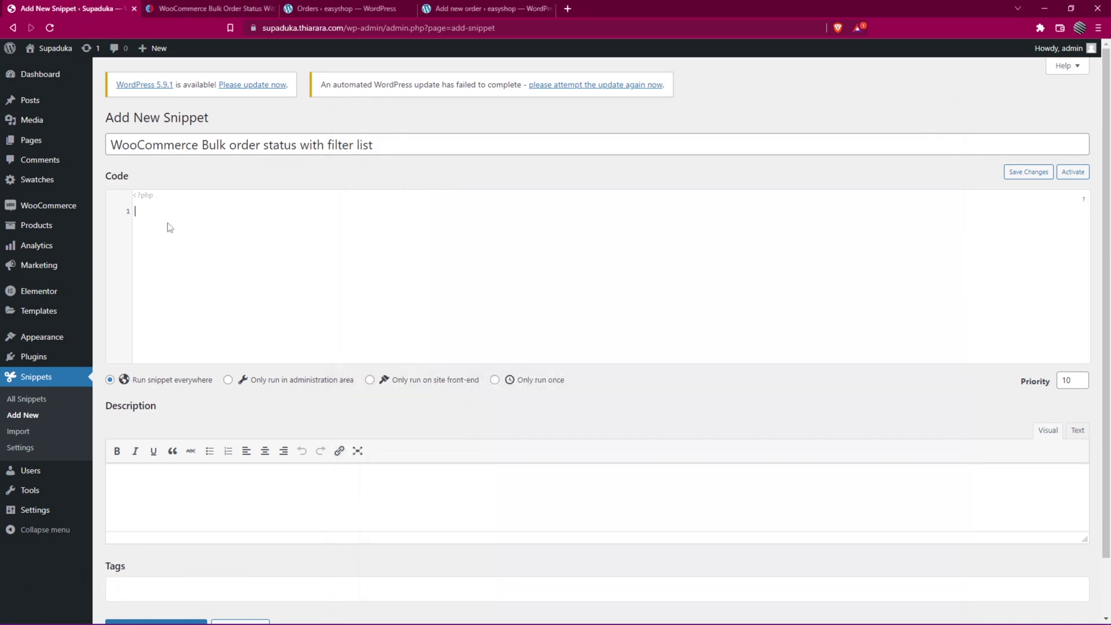
pyautogui.click(140, 211)
pyautogui.rightClick(142, 212)
pyautogui.click(170, 303)
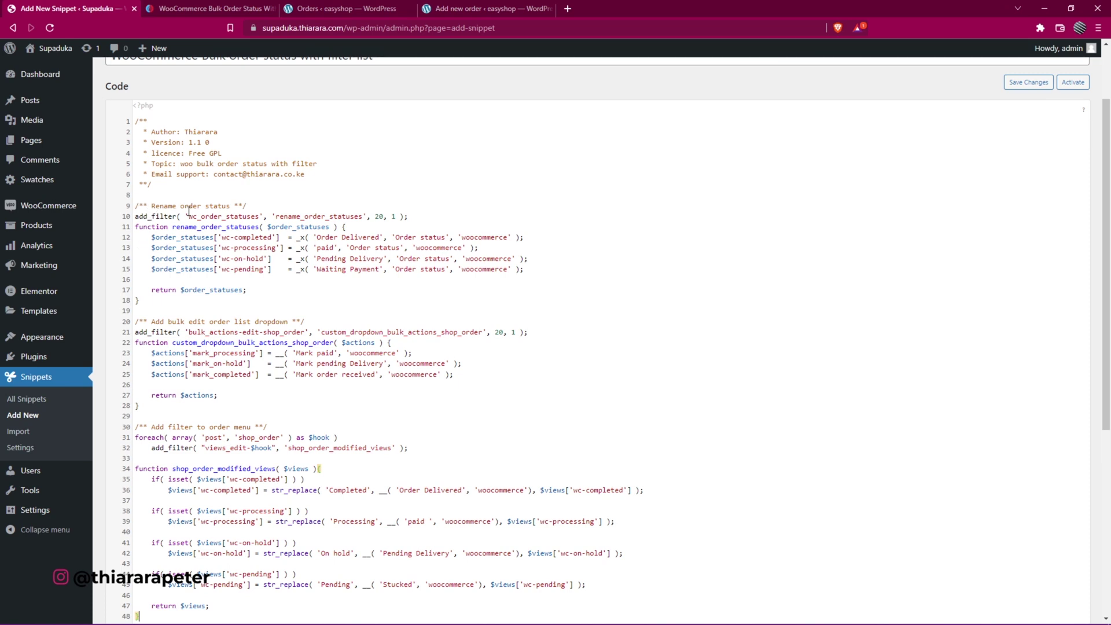
pyautogui.moveTo(230, 206); pyautogui.dragTo(157, 205)
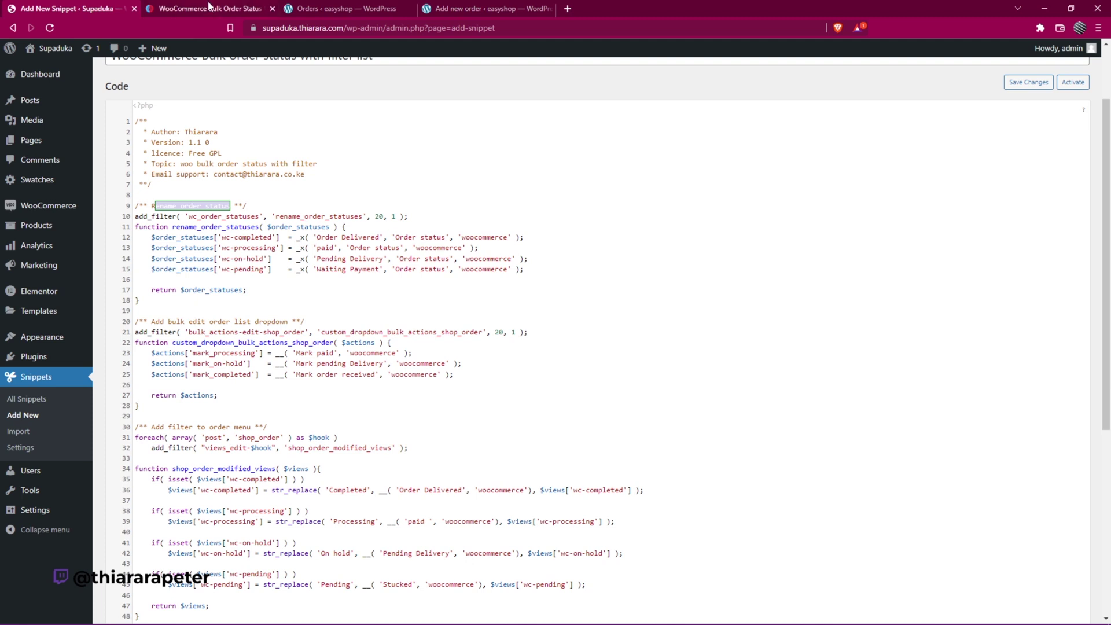
pyautogui.click(295, 10)
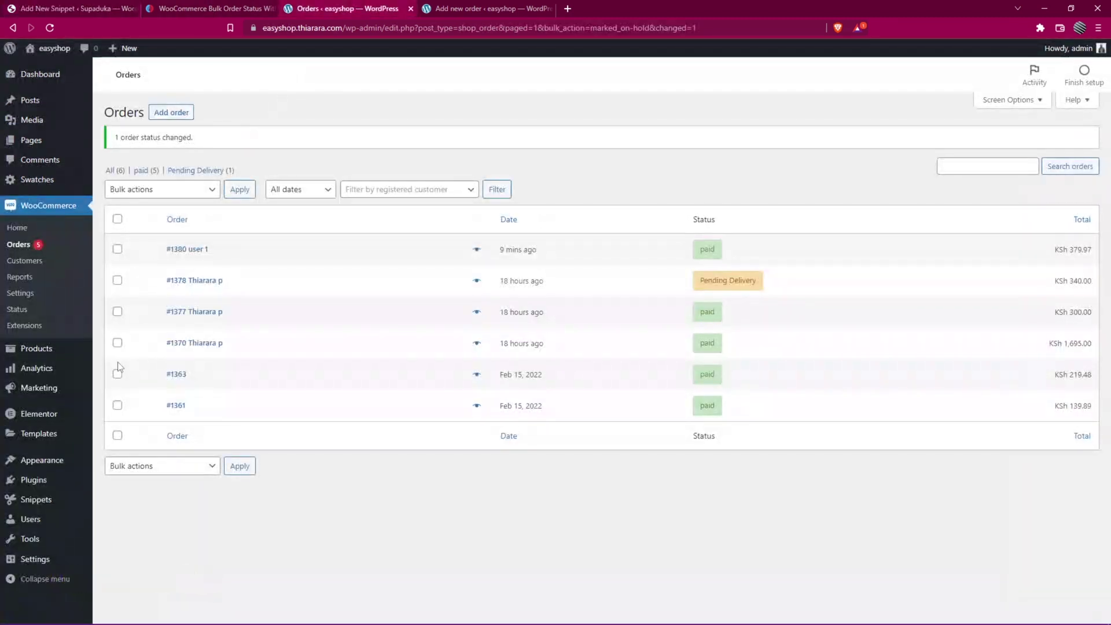
# - Compare easyshop's Bulk actions and order status choices against the snippet's code
pyautogui.click(153, 191)
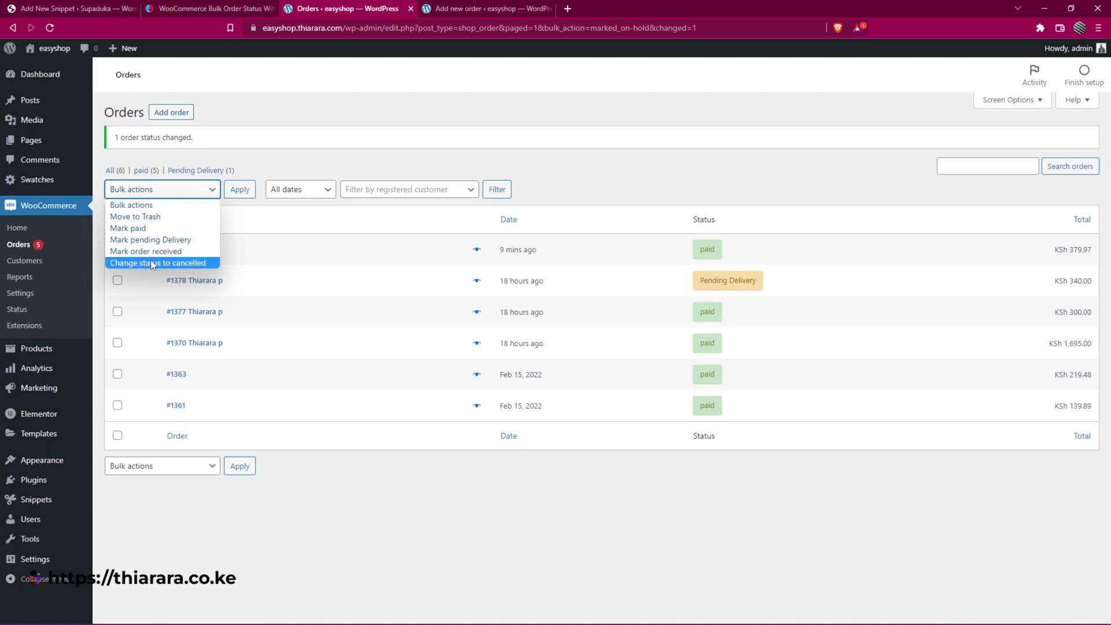
pyautogui.click(78, 8)
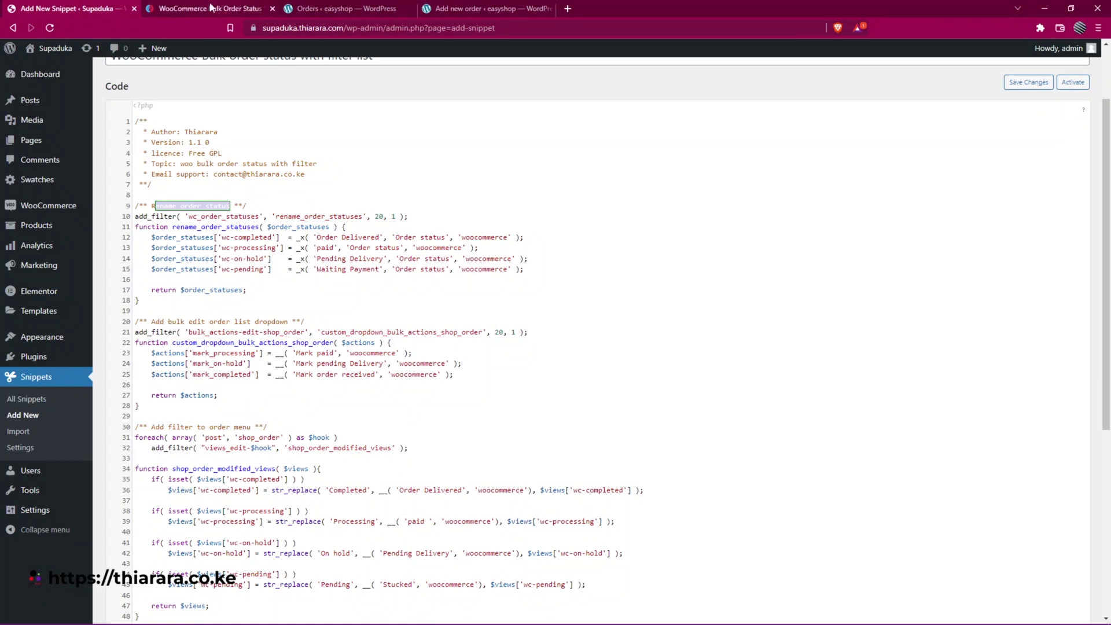
pyautogui.click(341, 8)
pyautogui.click(205, 189)
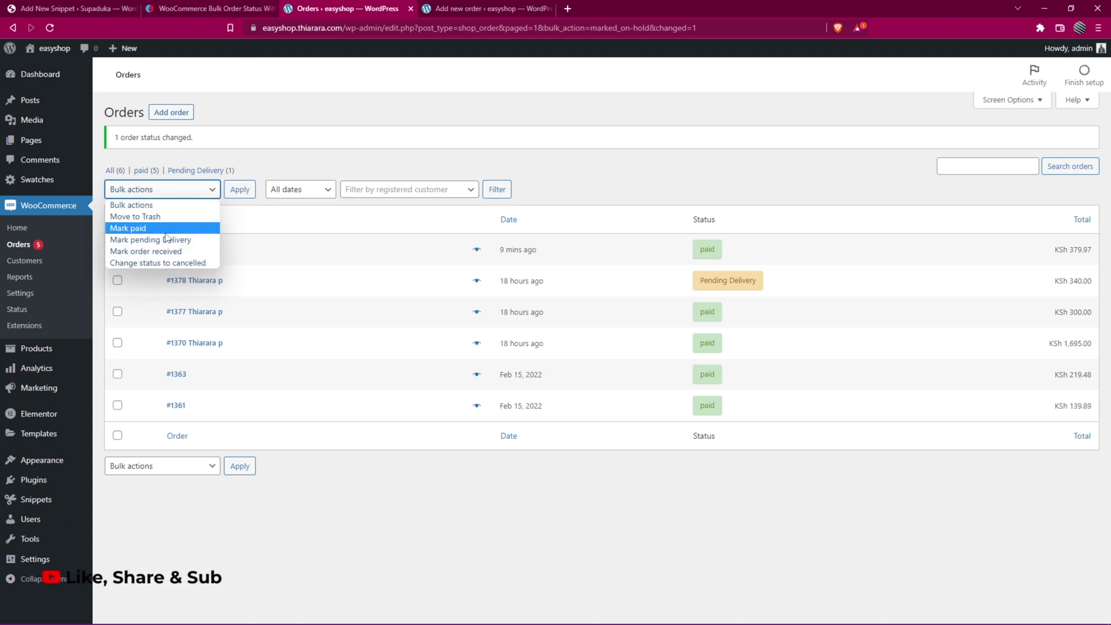
pyautogui.click(78, 8)
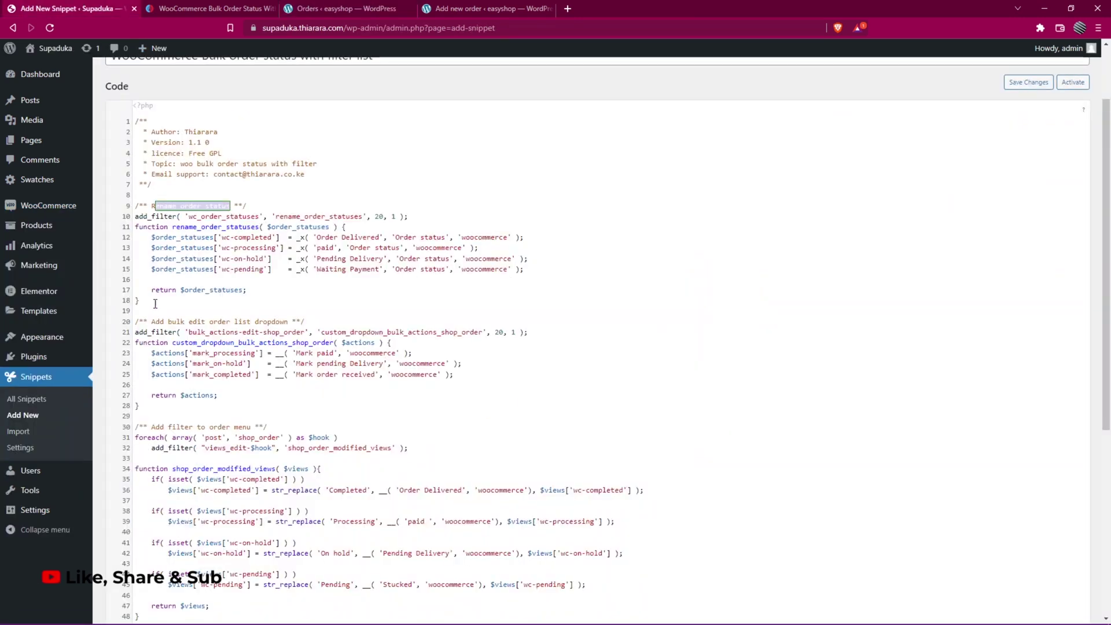
pyautogui.scroll(-1, 177, 375)
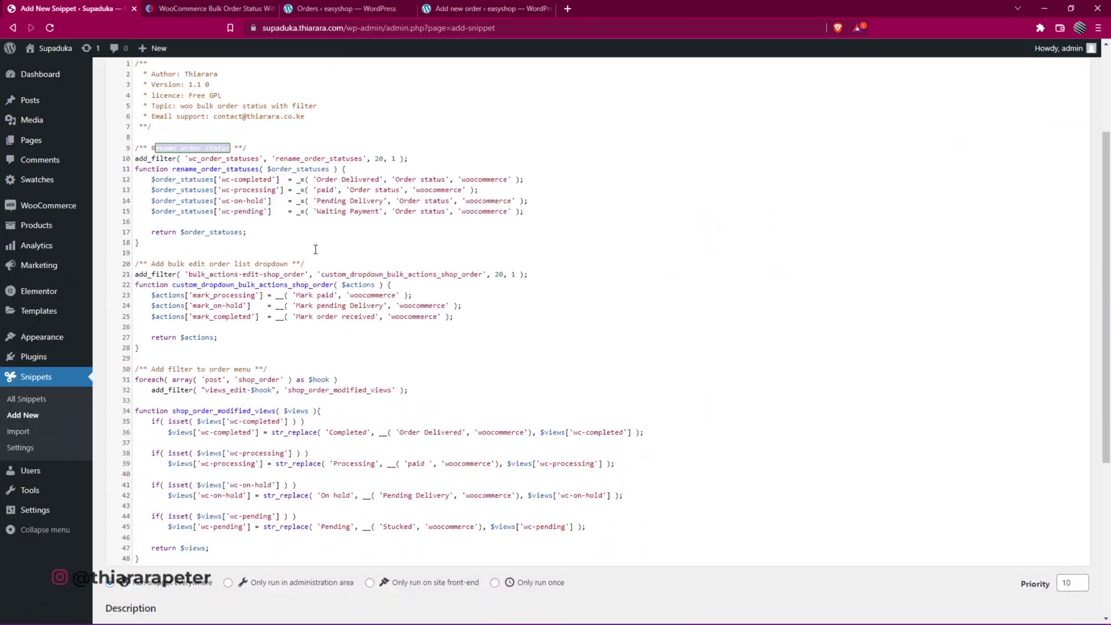
pyautogui.click(442, 7)
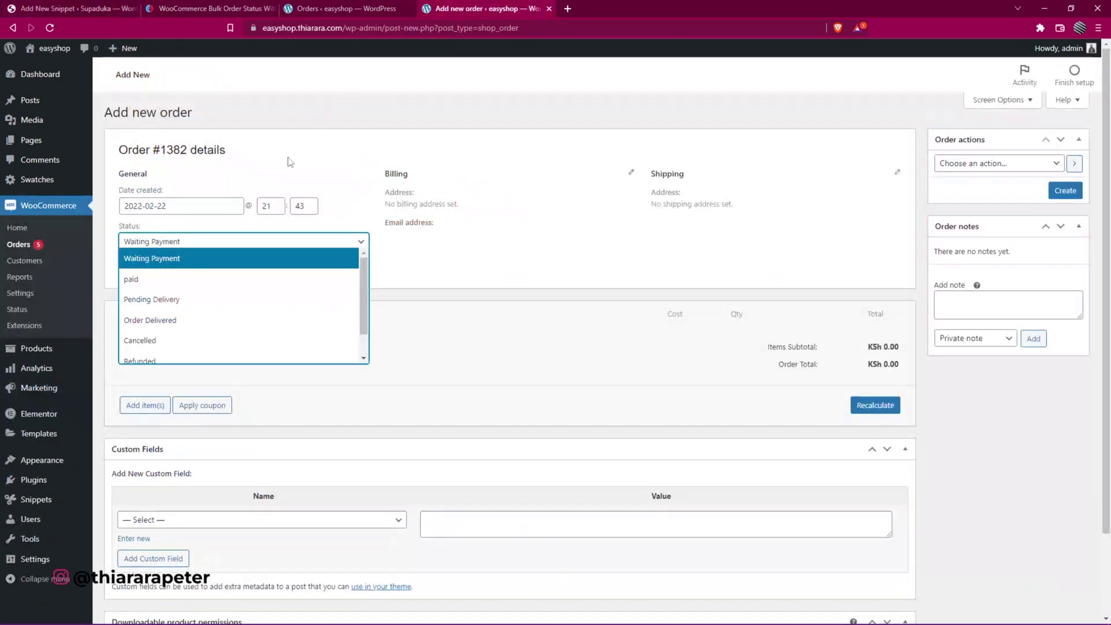
pyautogui.hotkey('ctrl', 'shift', 'Tab')
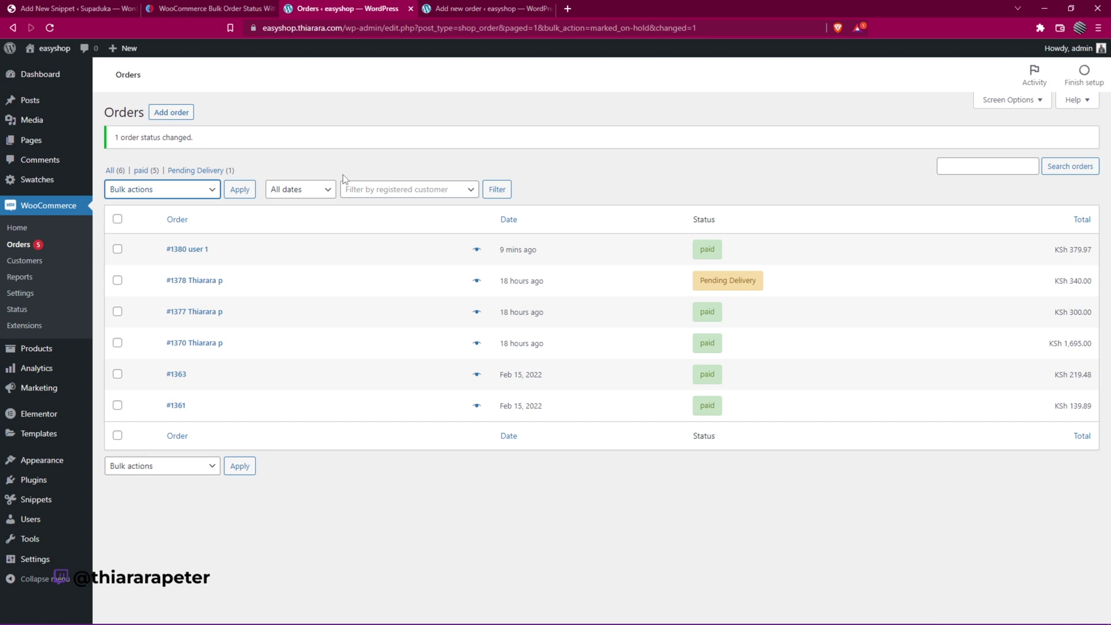
# - Save and activate the new snippet with Ctrl+S
pyautogui.click(195, 7)
pyautogui.click(86, 8)
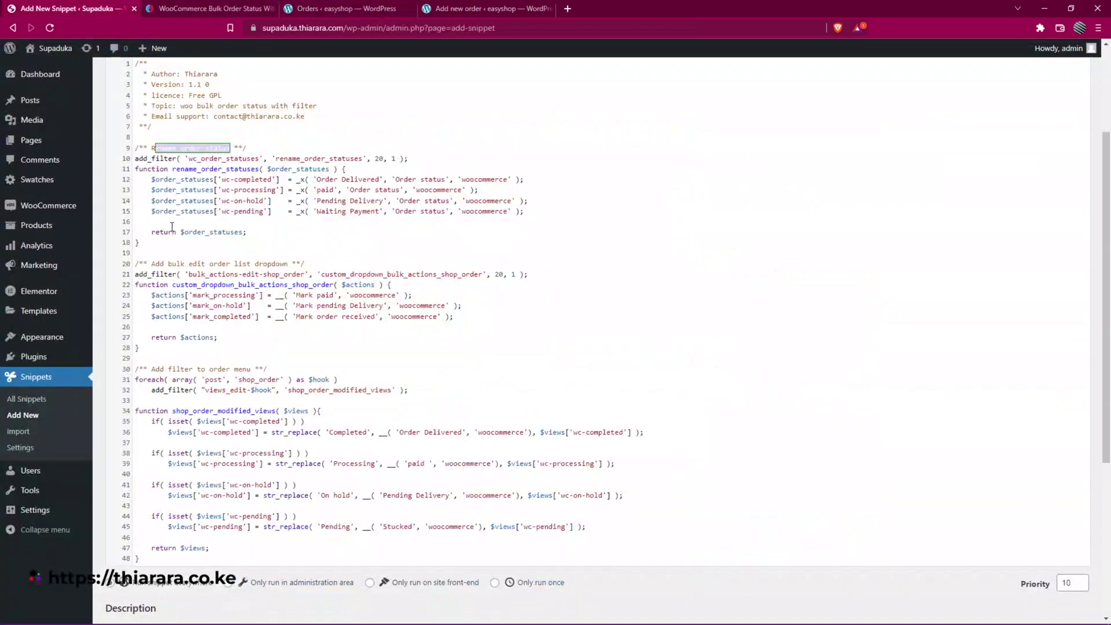
pyautogui.scroll(-3, 257, 405)
pyautogui.hotkey('ctrl', 's')
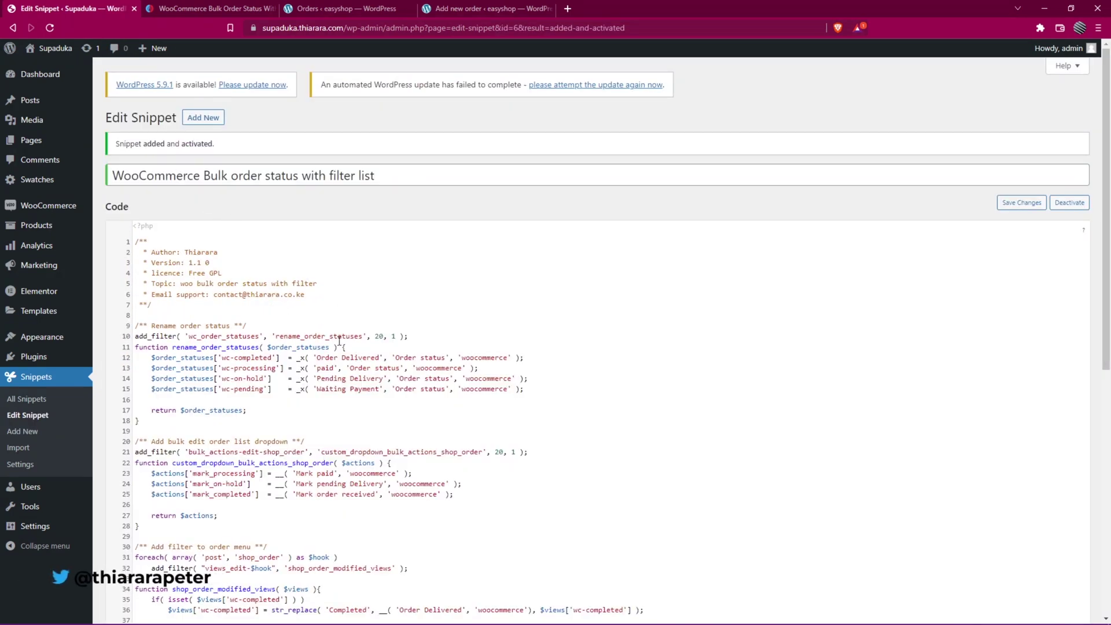
# - Replace 'Delivered' with 'received' on line 12 and 'Received' on line 36 of the snippet
pyautogui.scroll(-3, 339, 342)
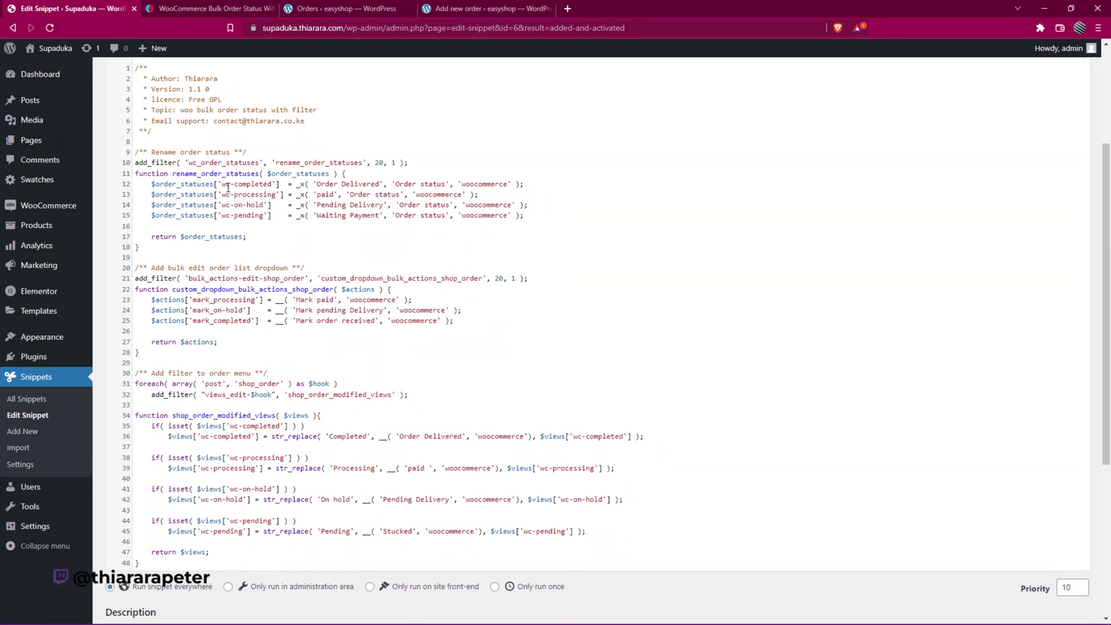
pyautogui.click(244, 184)
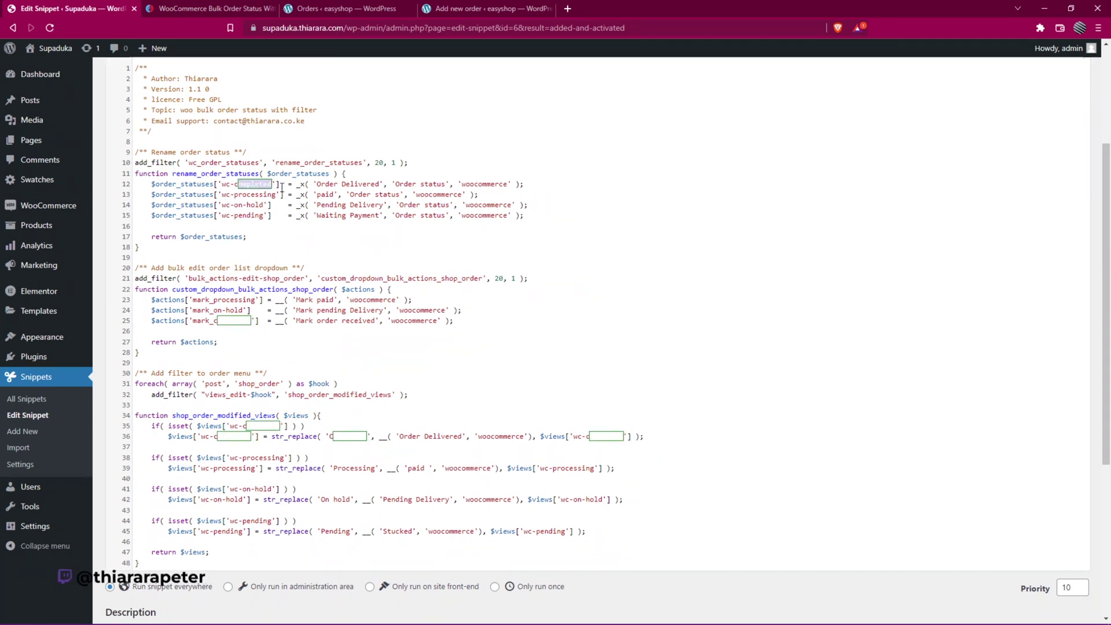
pyautogui.click(359, 184)
pyautogui.moveTo(358, 184); pyautogui.dragTo(347, 184)
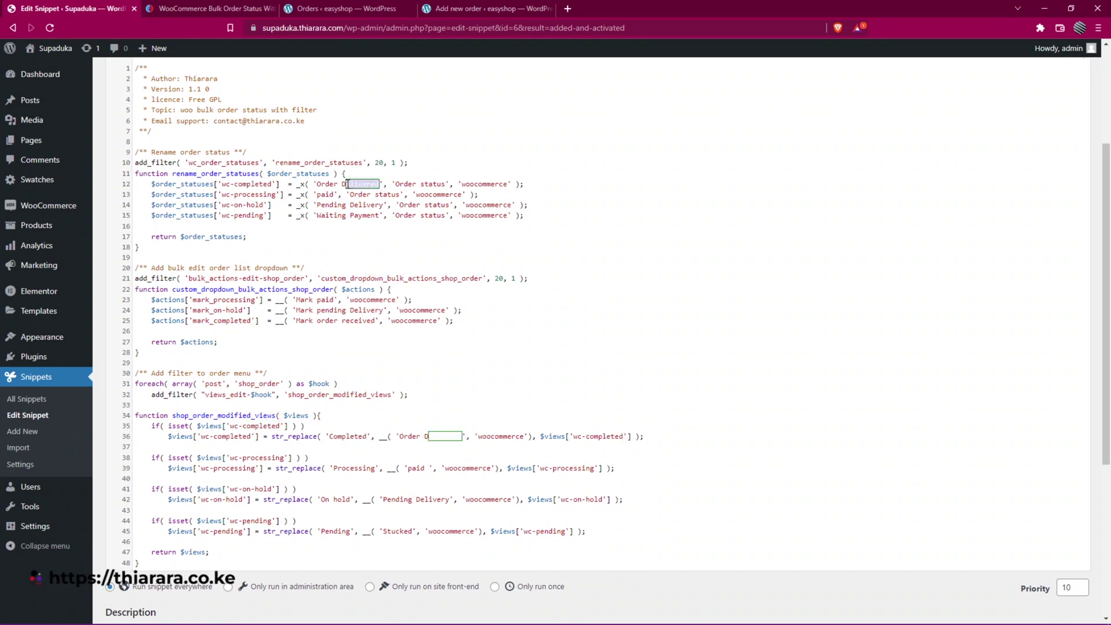
pyautogui.write('received')
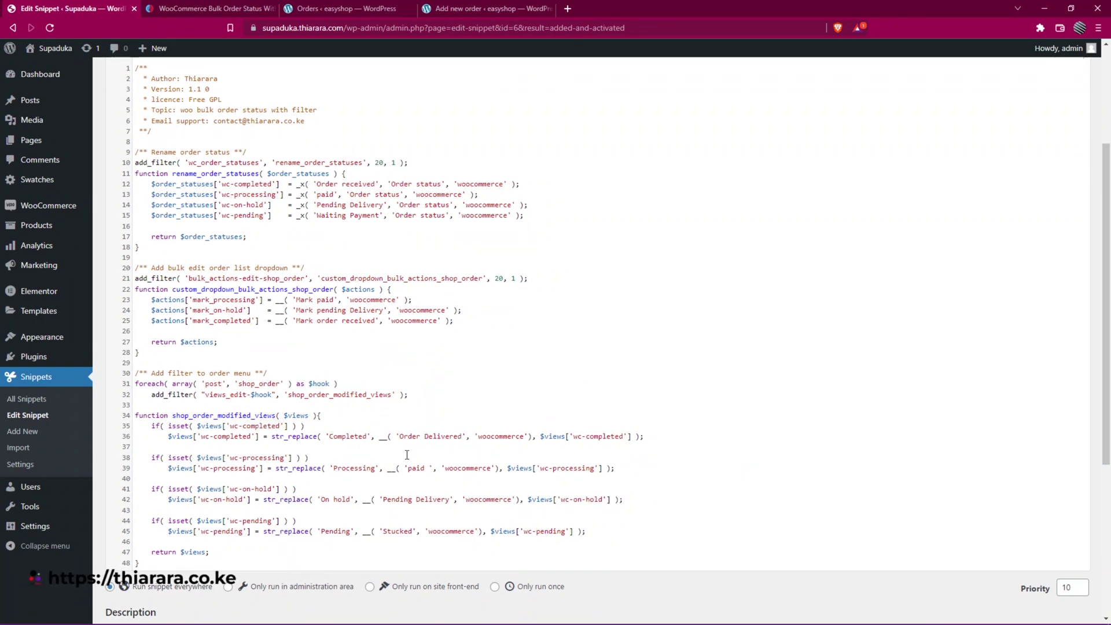
pyautogui.doubleClick(463, 437)
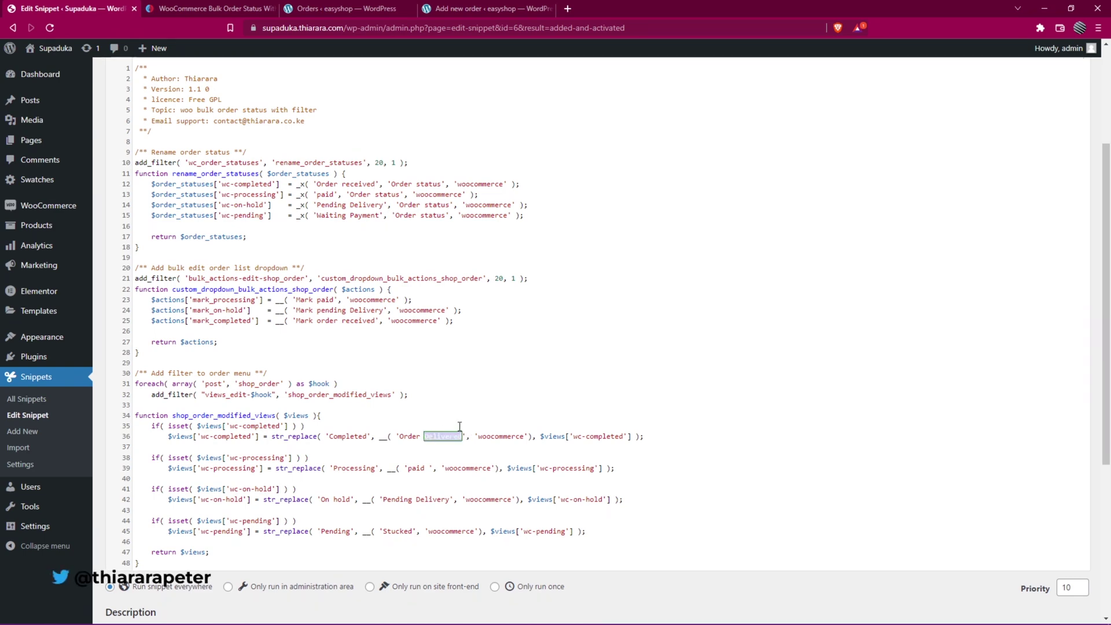
pyautogui.write('Received')
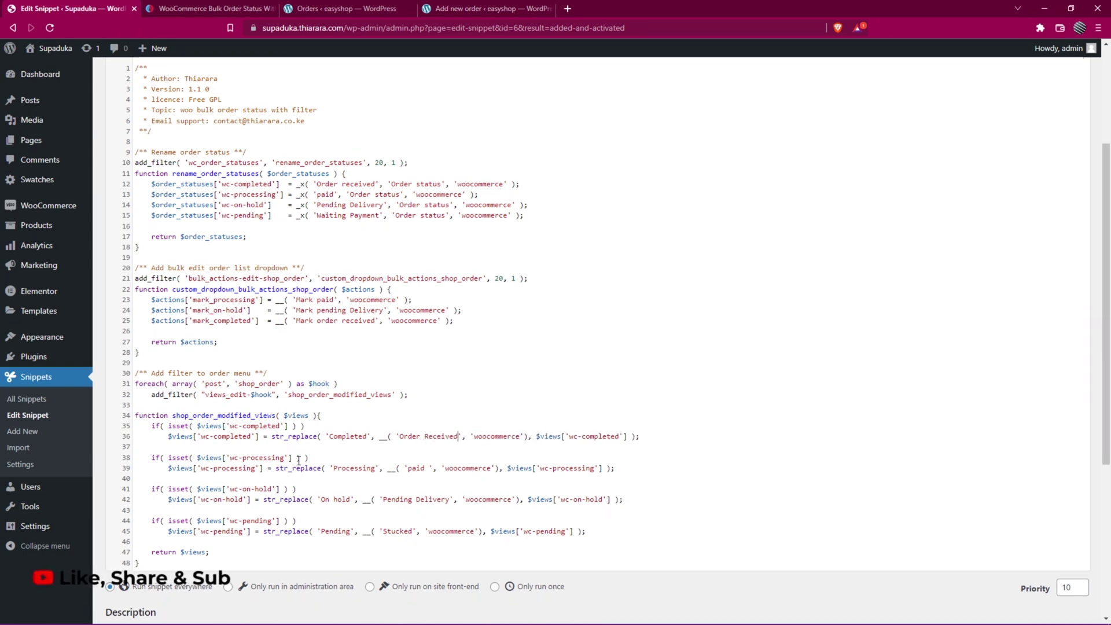
pyautogui.scroll(-3, 238, 518)
pyautogui.scroll(-2, 167, 570)
# - Save the snippet changes and open the Supaduka site in a new tab
pyautogui.click(134, 563)
pyautogui.rightClick(73, 52)
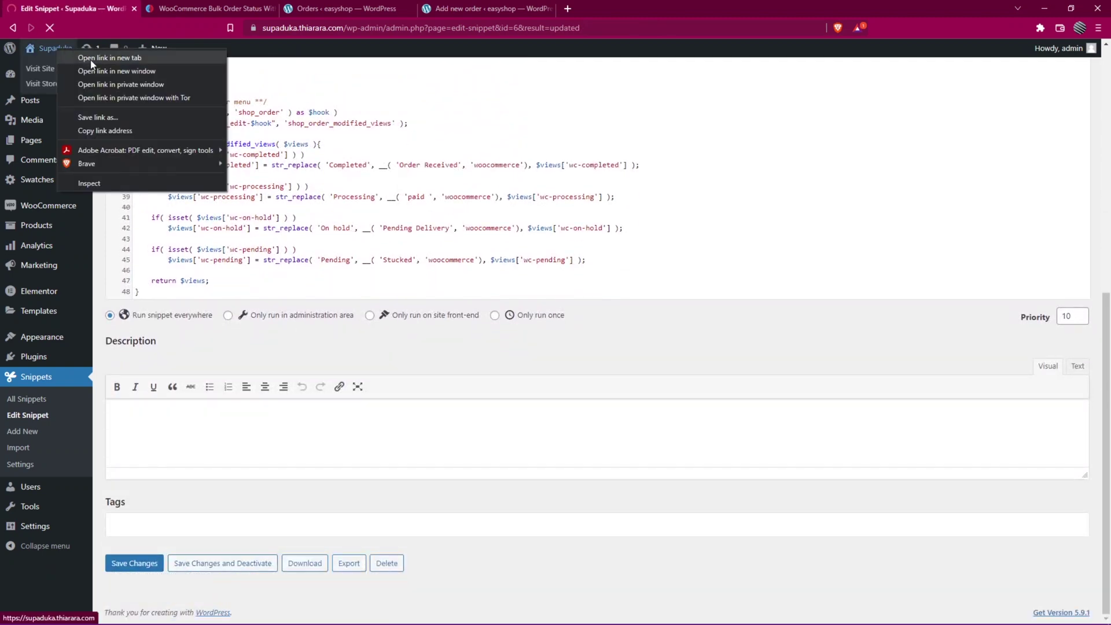
pyautogui.click(110, 64)
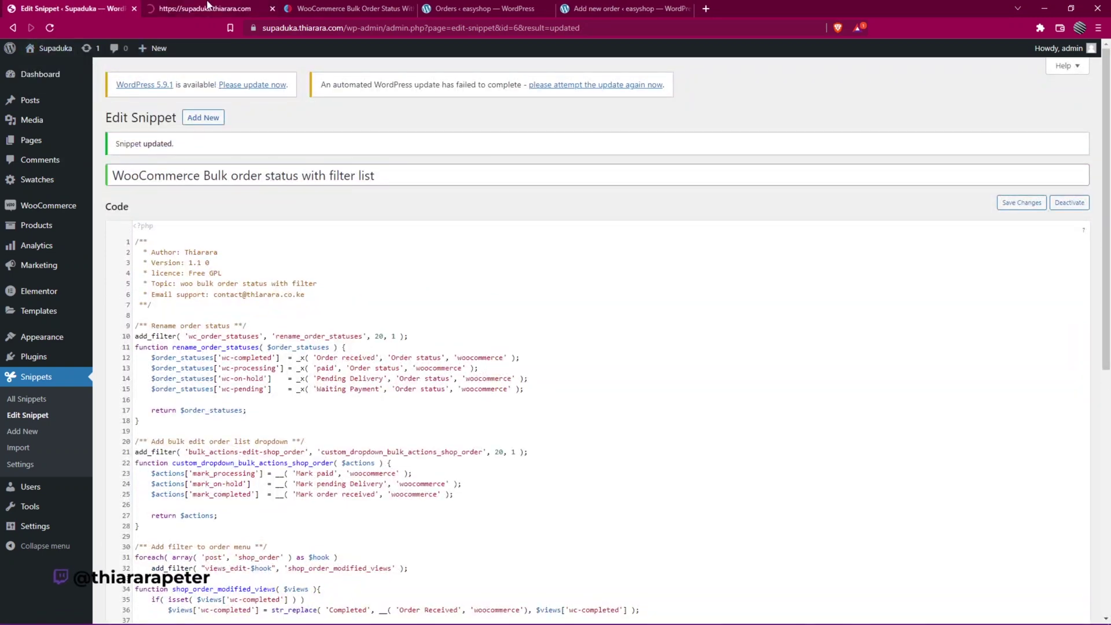
# - Check the Waiting Payment, Order received and Pending Delivery labels in Supaduka's orders list
pyautogui.click(208, 7)
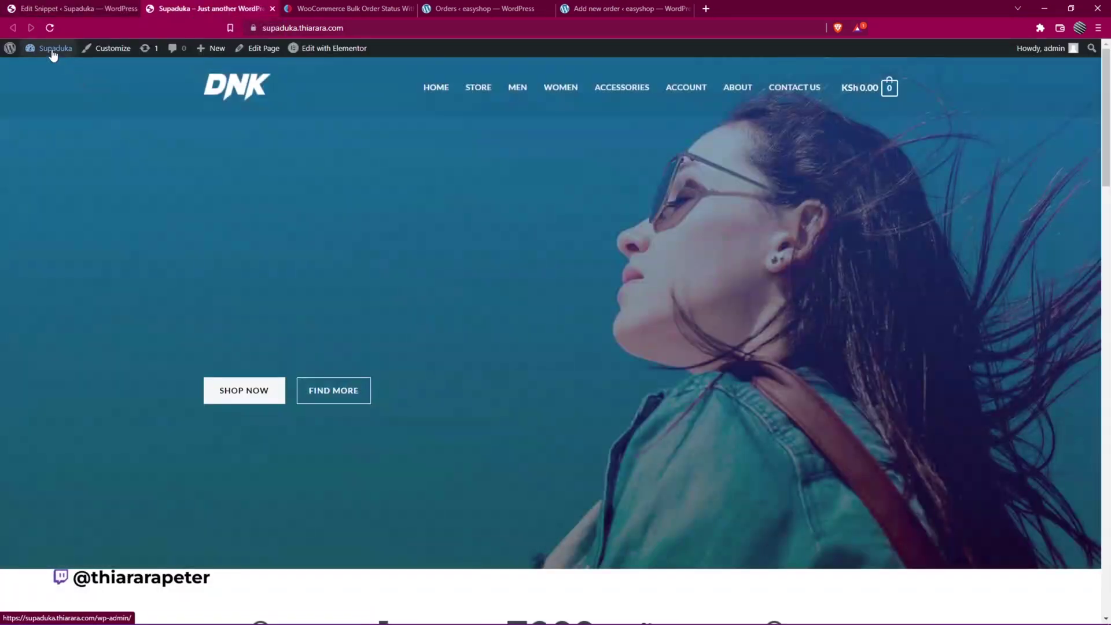
pyautogui.click(55, 69)
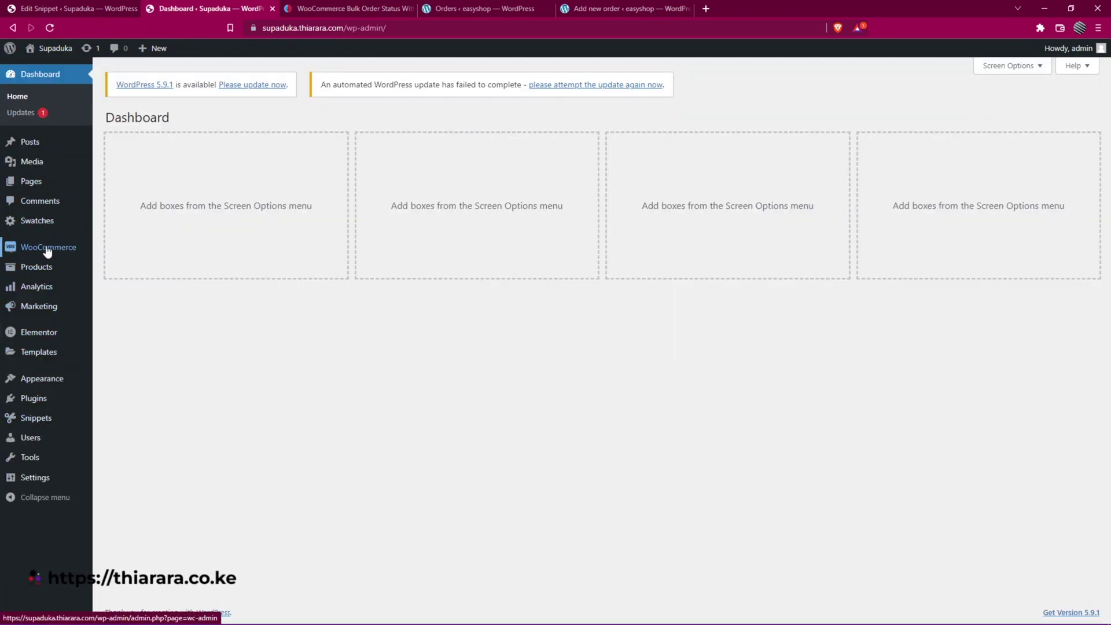
pyautogui.moveTo(46, 248)
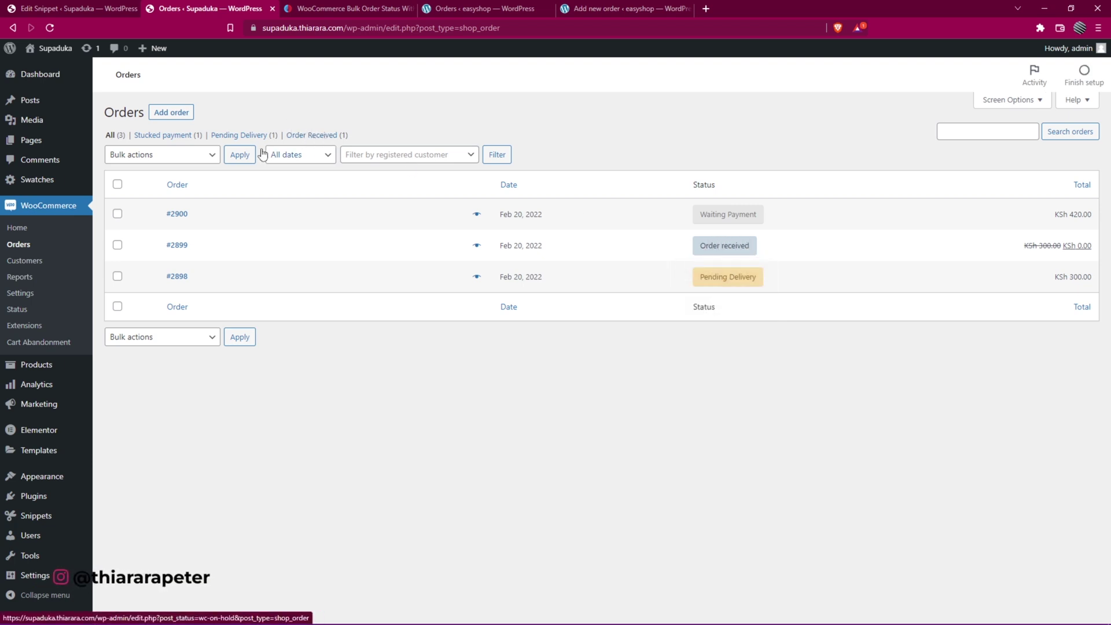
pyautogui.click(193, 154)
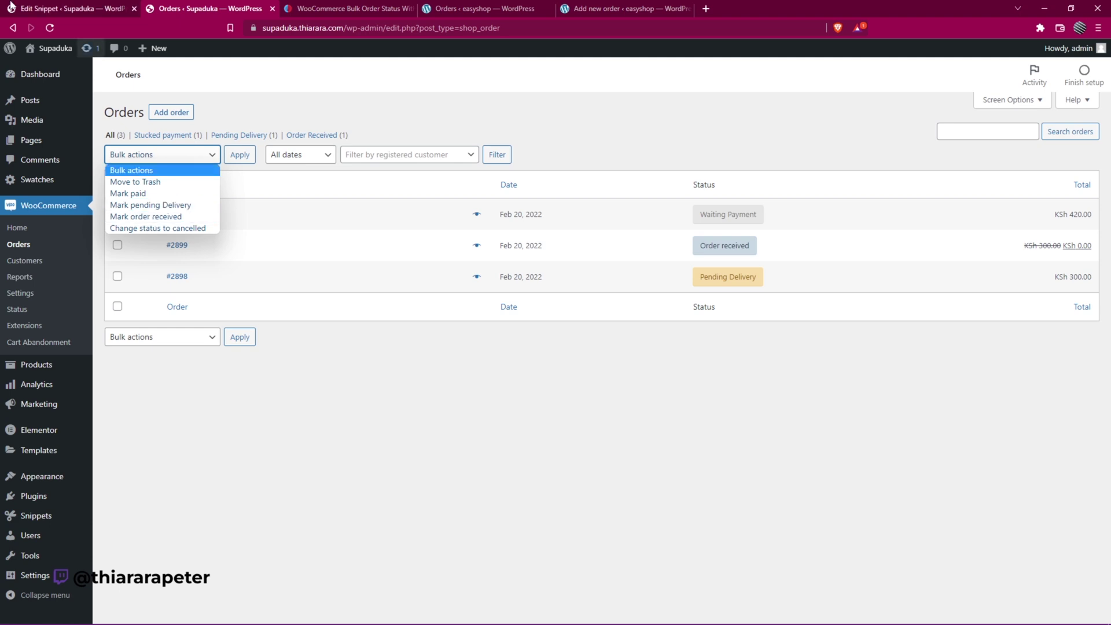
pyautogui.click(47, 7)
pyautogui.scroll(-2, 171, 249)
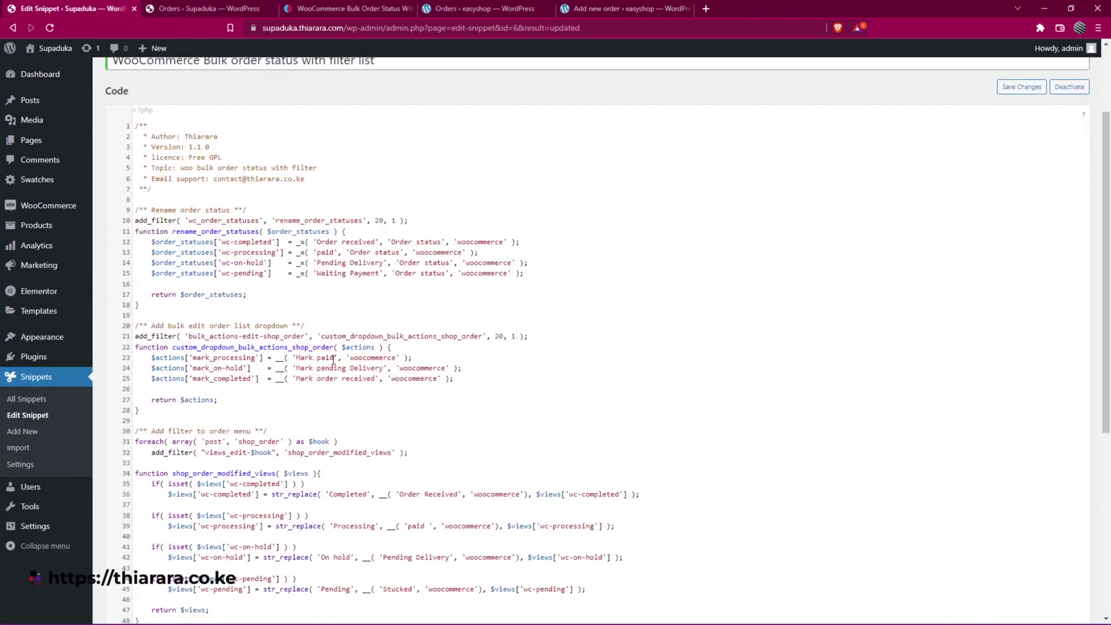
pyautogui.moveTo(302, 357); pyautogui.dragTo(310, 368)
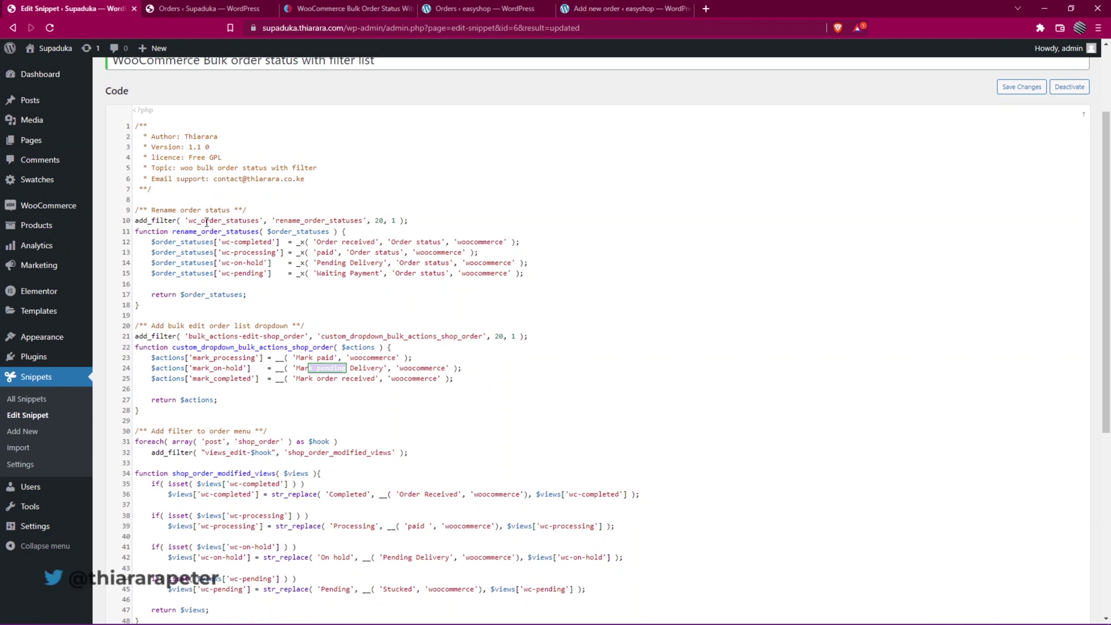
pyautogui.scroll(-1, 229, 277)
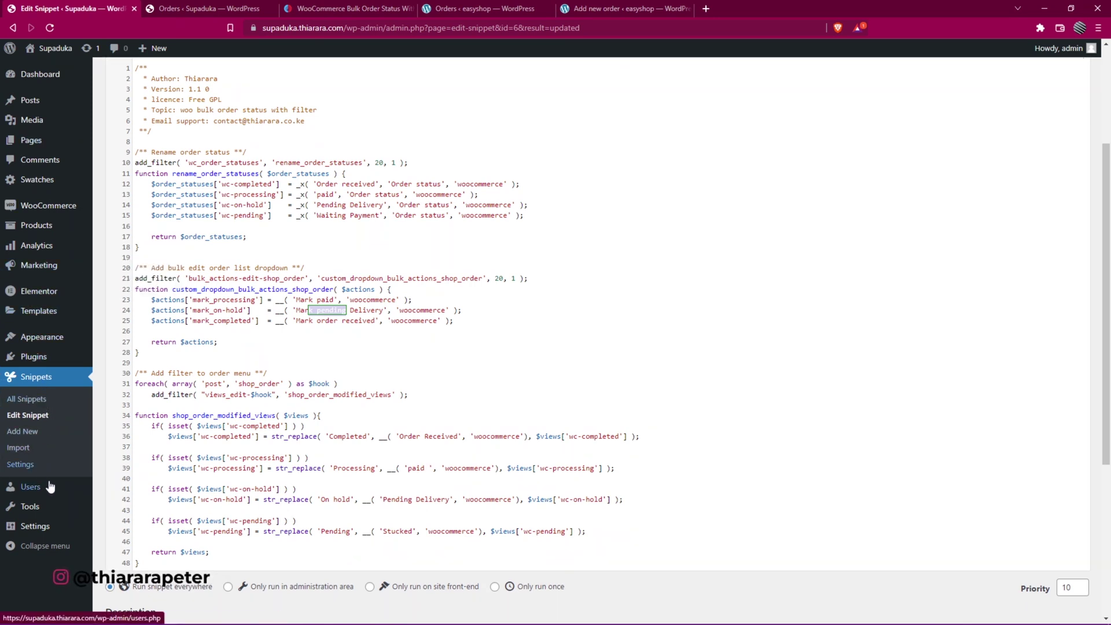
# - Add a new Customer user with saved login, confirmed weak password and an email address
pyautogui.moveTo(46, 489)
pyautogui.click(116, 490)
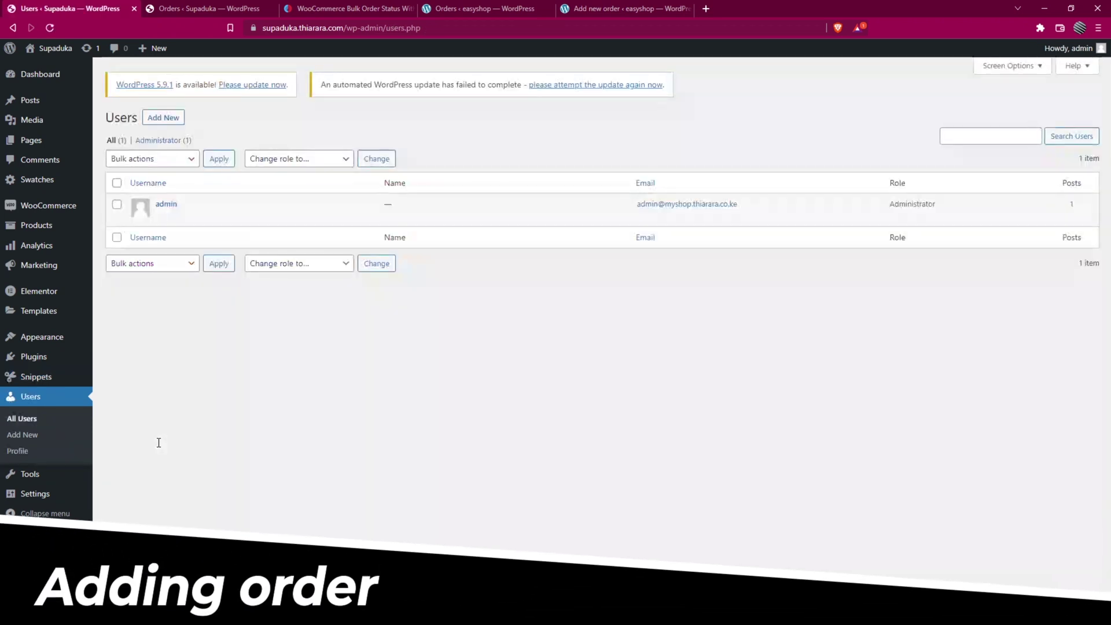
pyautogui.click(164, 119)
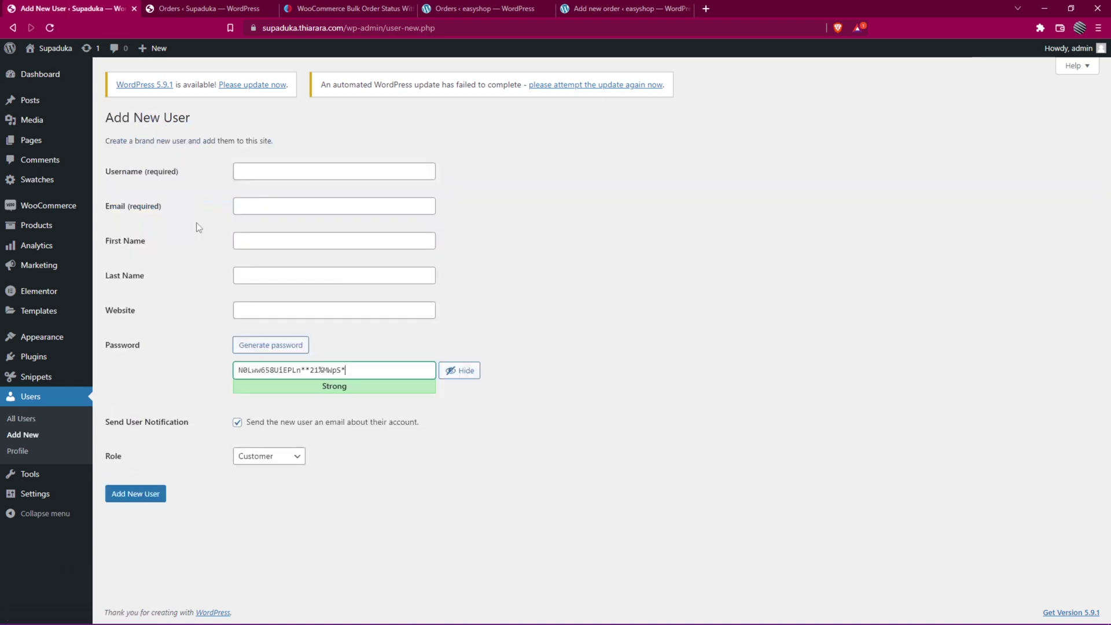
pyautogui.click(249, 174)
pyautogui.click(259, 229)
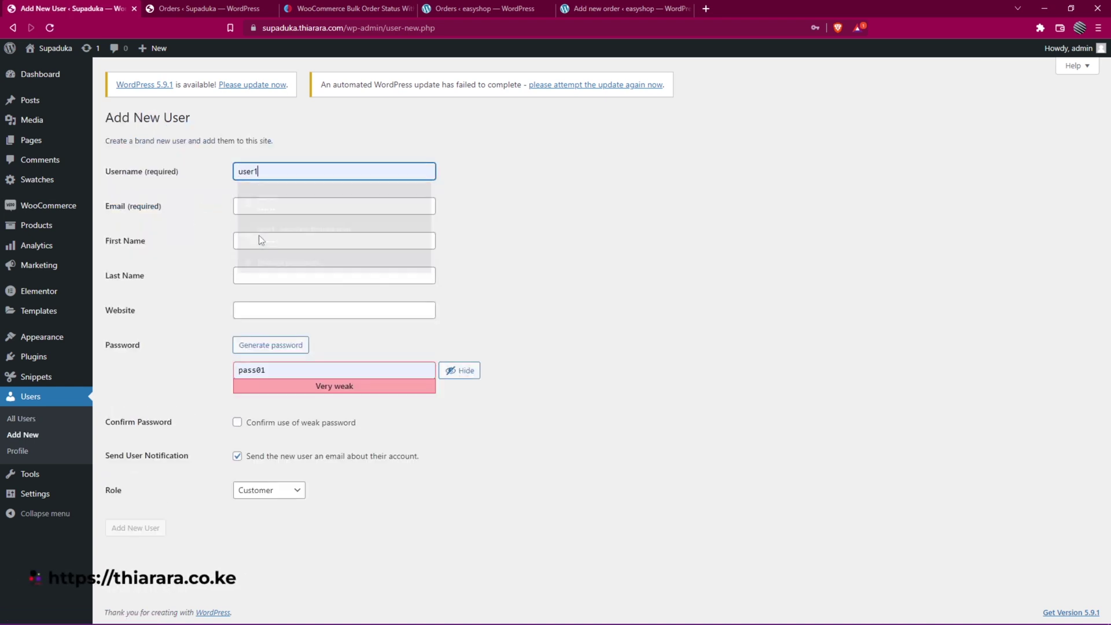
pyautogui.click(237, 422)
pyautogui.click(135, 528)
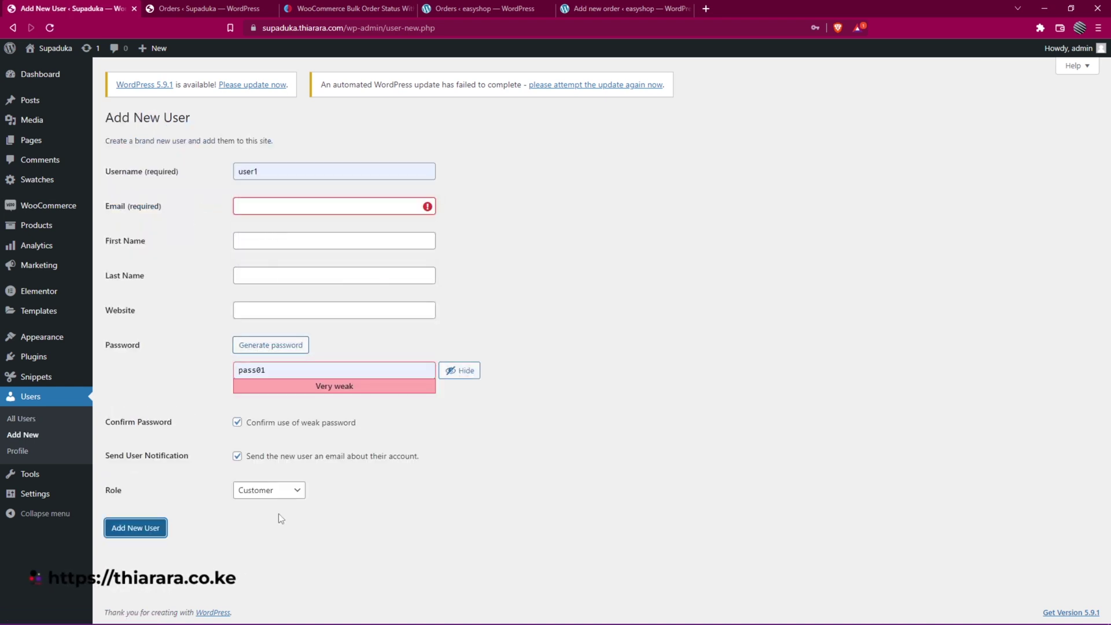
pyautogui.click(277, 212)
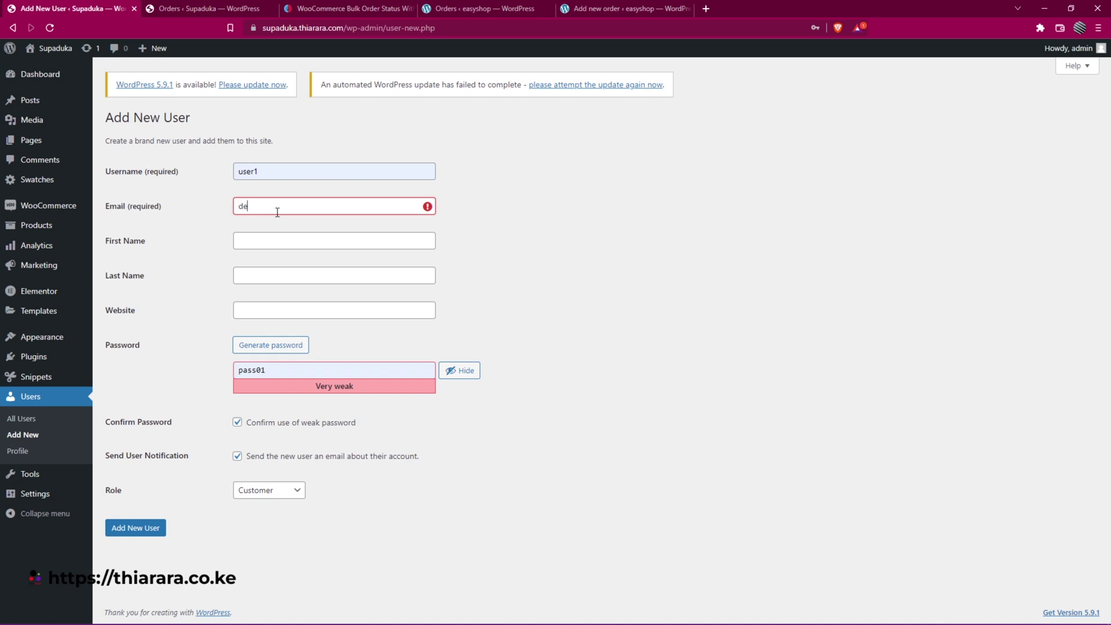
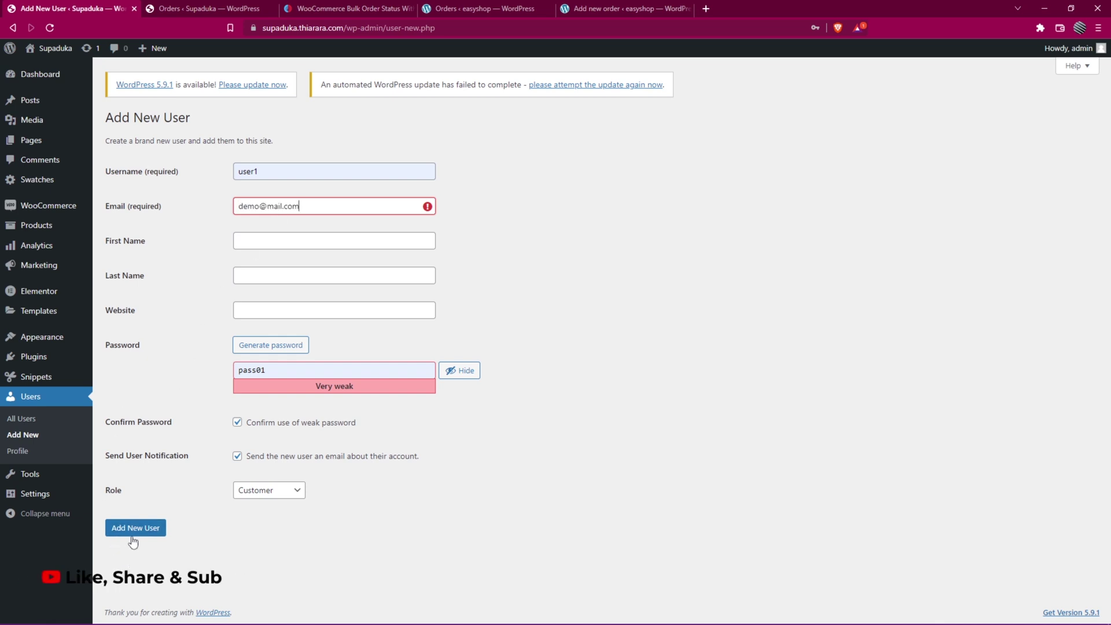
pyautogui.click(136, 535)
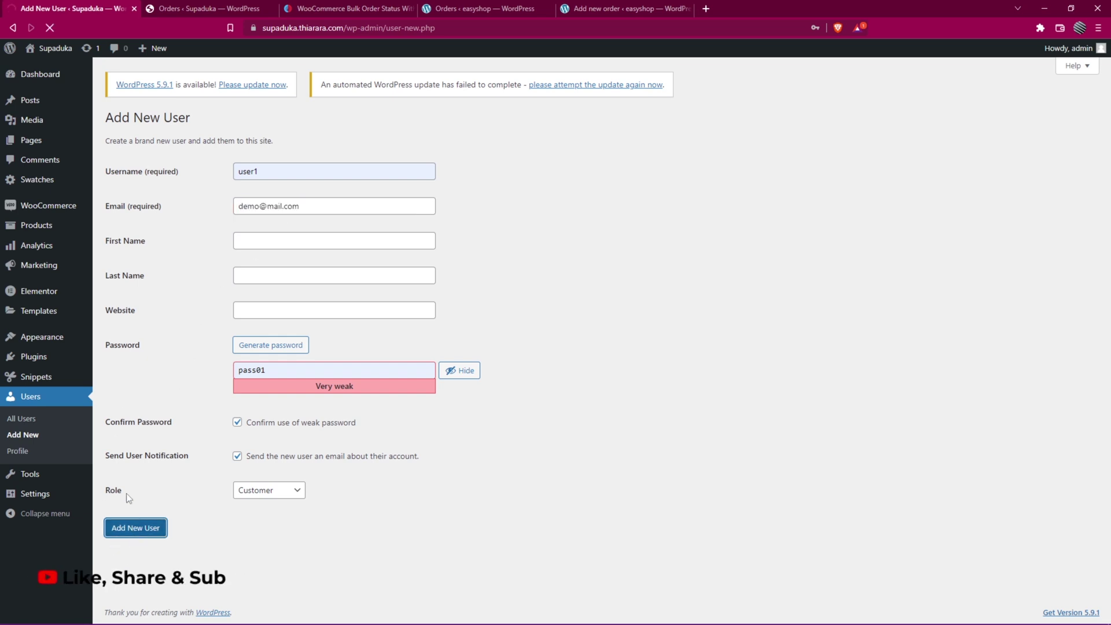
pyautogui.moveTo(67, 477)
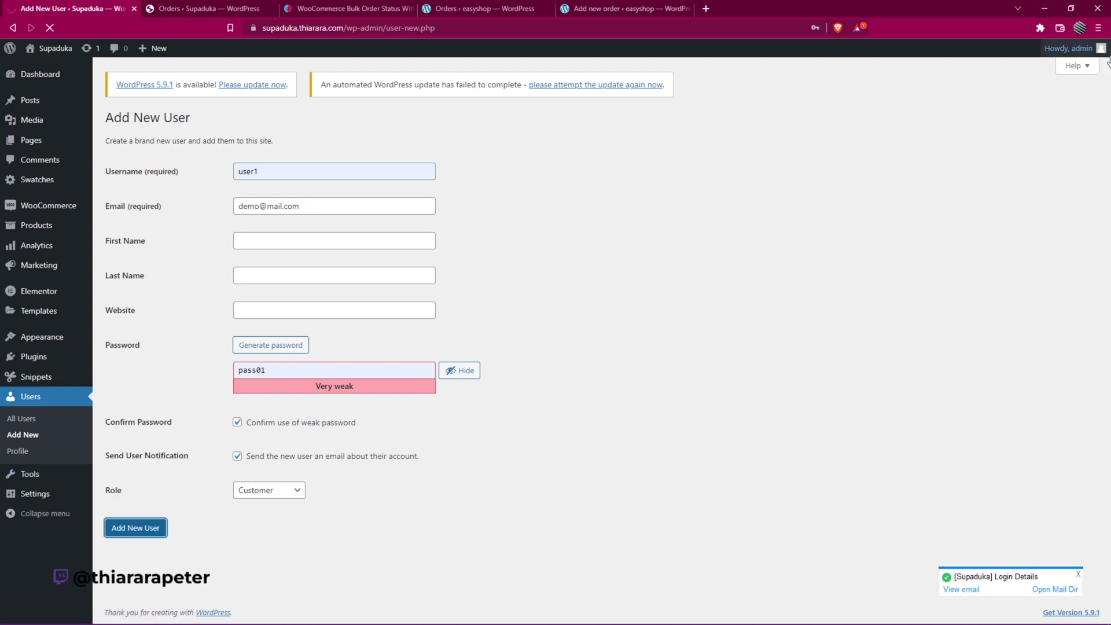
# - Open a new private Brave window and enter the shop's site address
pyautogui.click(1098, 28)
pyautogui.click(1006, 72)
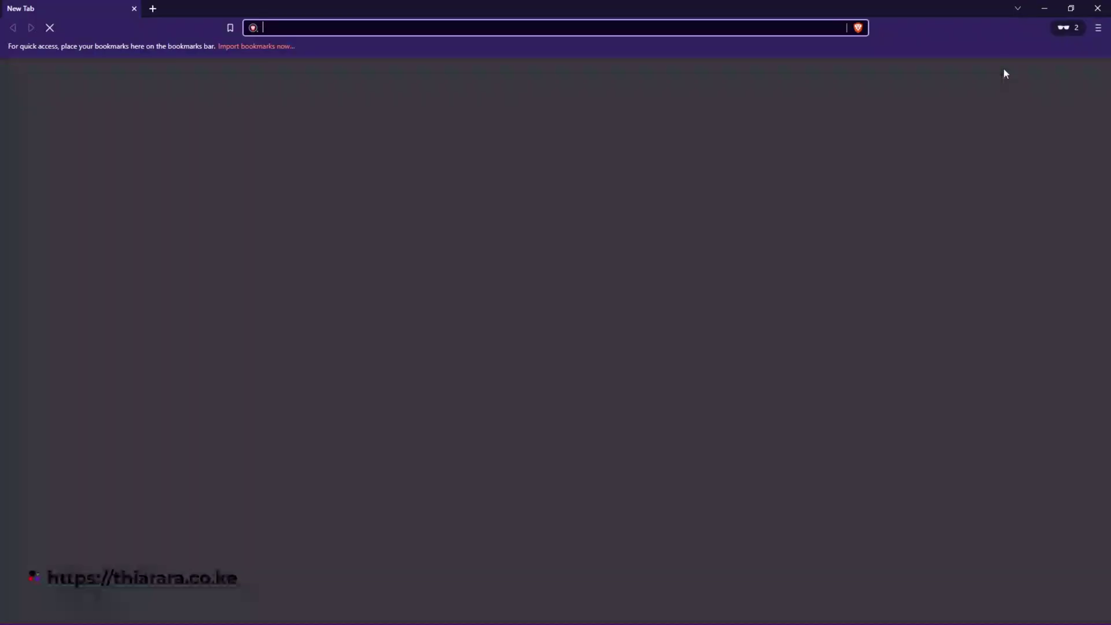
pyautogui.write('su')
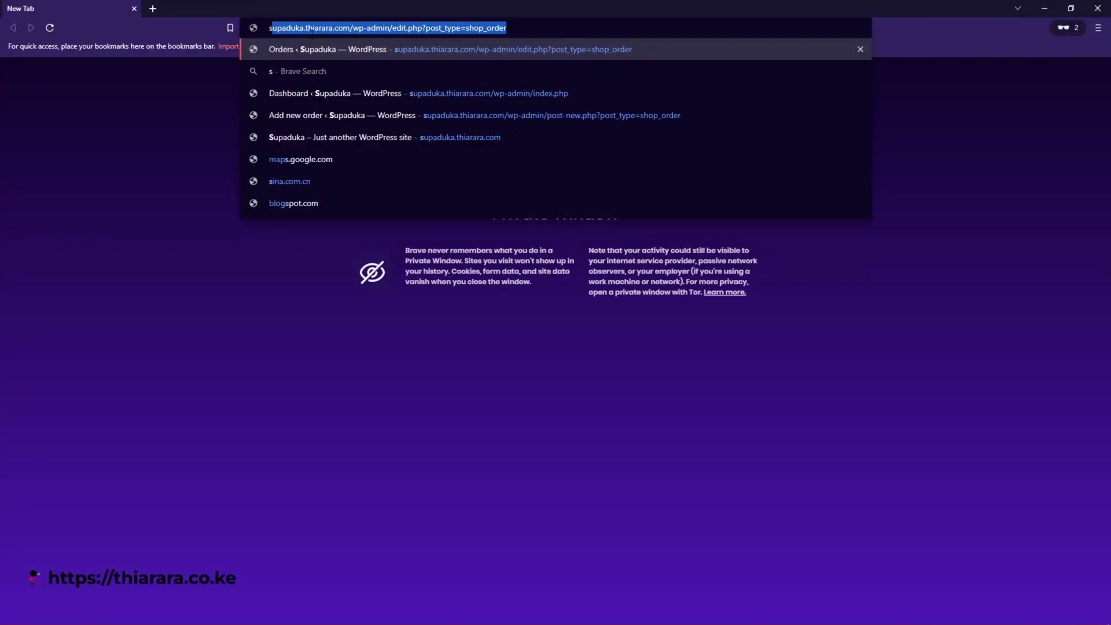
pyautogui.press('Right')
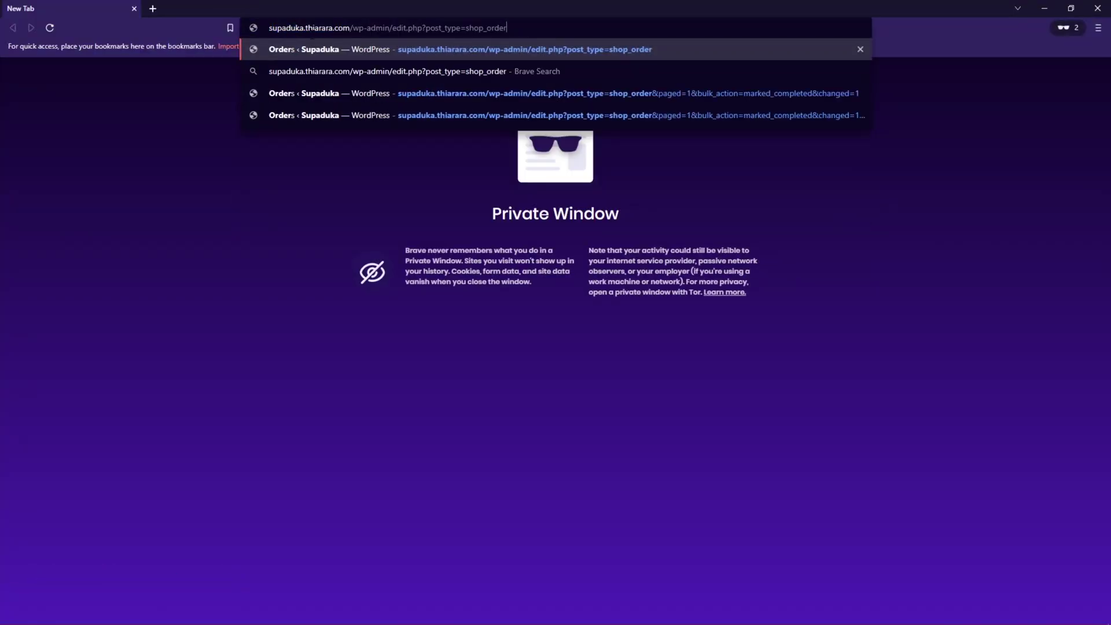
# - Go to the wp-admin login, sign in as the new customer and check their orders
pyautogui.press('BackSpace')
pyautogui.press('BackSpace')
pyautogui.press('BackSpace')
pyautogui.press('BackSpace')
pyautogui.press('BackSpace')
pyautogui.press('BackSpace')
pyautogui.press('BackSpace')
pyautogui.press('BackSpace')
pyautogui.press('BackSpace')
pyautogui.press('BackSpace')
pyautogui.press('BackSpace')
pyautogui.press('BackSpace')
pyautogui.press('BackSpace')
pyautogui.press('BackSpace')
pyautogui.press('BackSpace')
pyautogui.press('BackSpace')
pyautogui.press('BackSpace')
pyautogui.press('BackSpace')
pyautogui.press('BackSpace')
pyautogui.press('BackSpace')
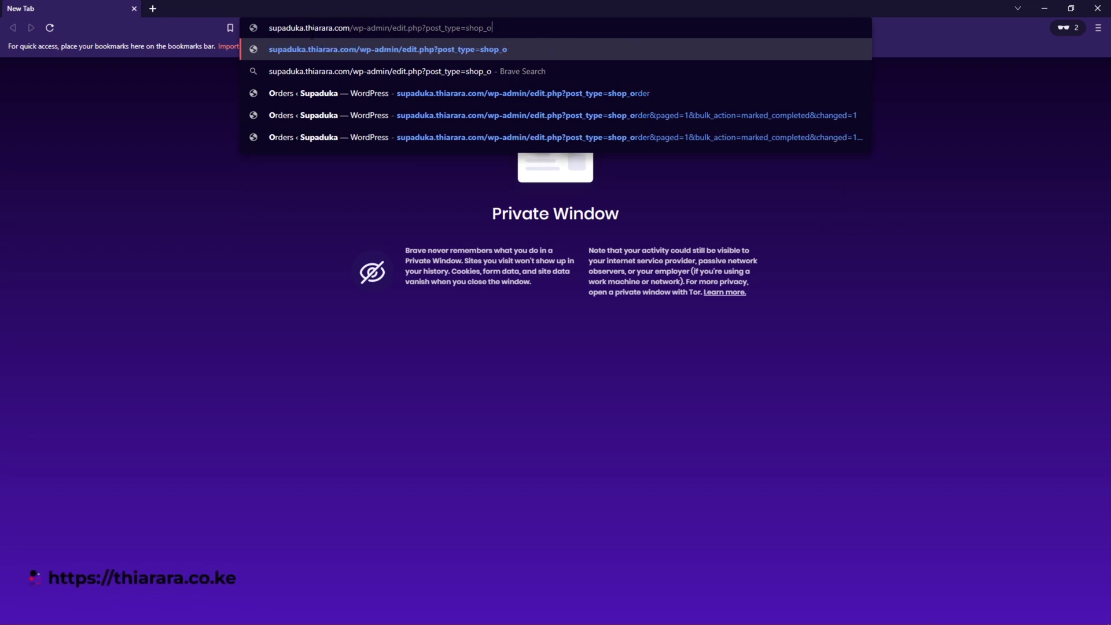
pyautogui.press('BackSpace')
pyautogui.press('BackSpace')
pyautogui.press('BackSpace')
pyautogui.press('BackSpace')
pyautogui.press('BackSpace')
pyautogui.press('BackSpace')
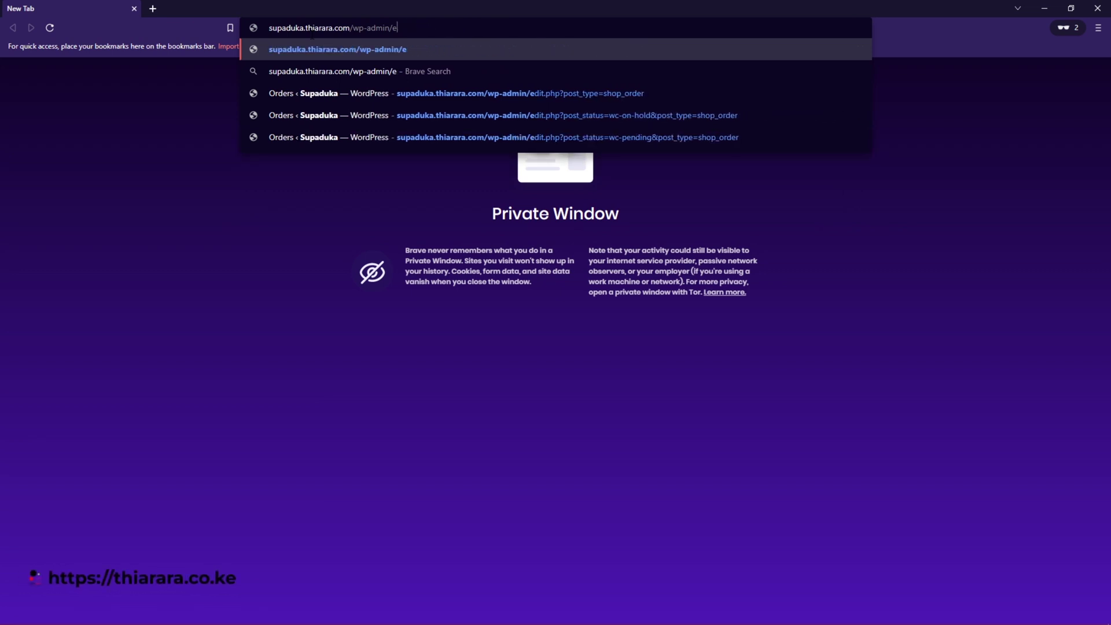
pyautogui.press('Return')
pyautogui.click(615, 275)
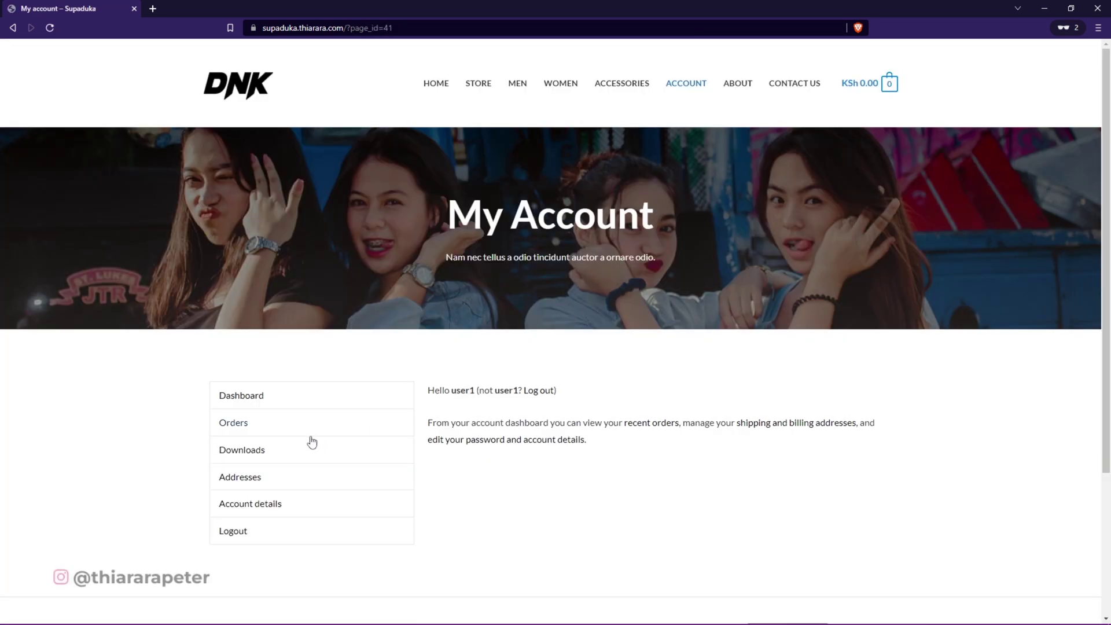
pyautogui.click(260, 423)
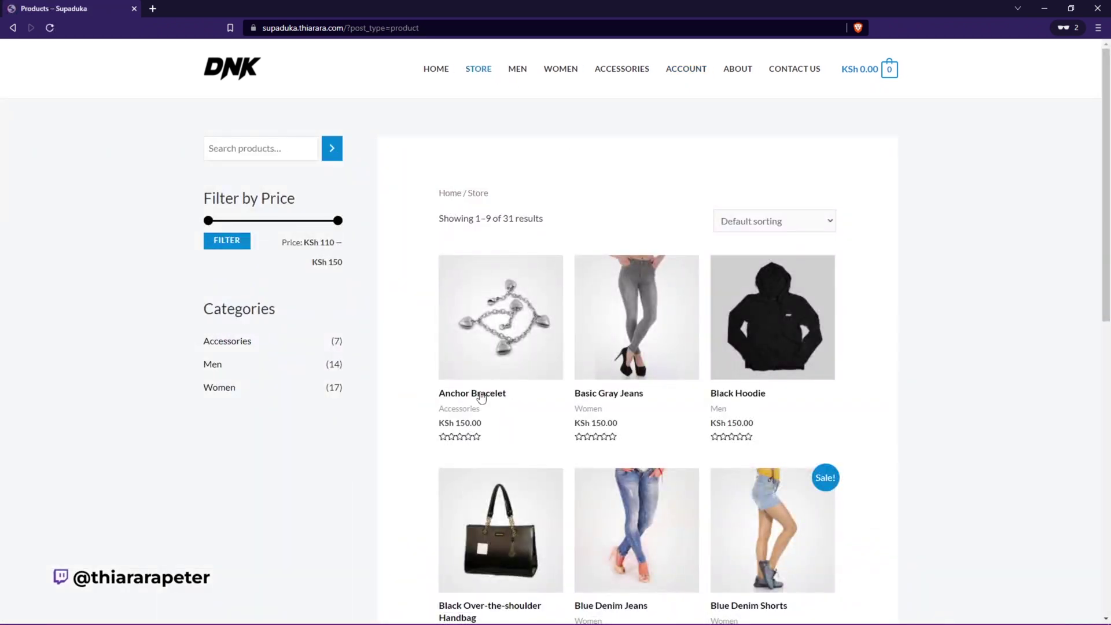
# - Add Anchor Bracelet and DNK Black Shoes to the cart and view the KSh 320.00 cart
pyautogui.click(480, 397)
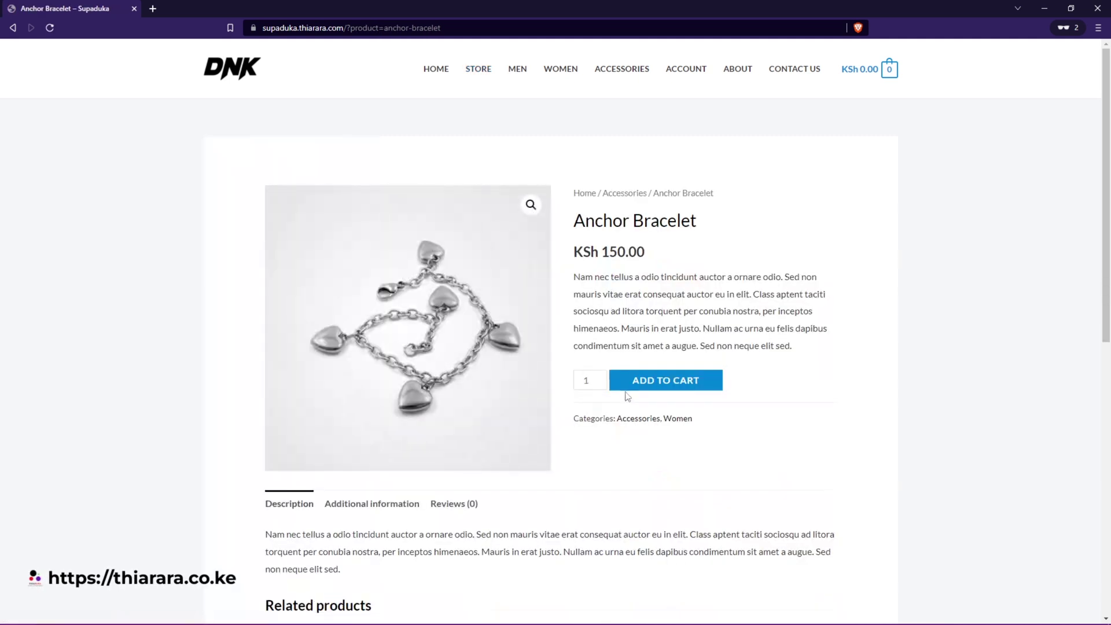
pyautogui.click(638, 394)
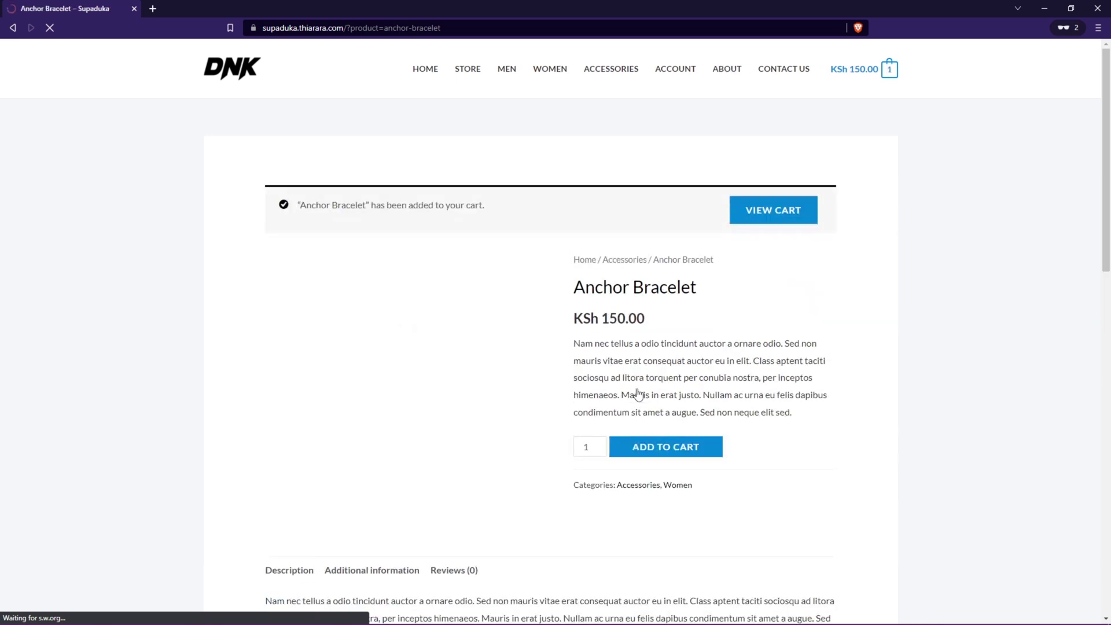
pyautogui.scroll(-5, 642, 405)
pyautogui.click(596, 438)
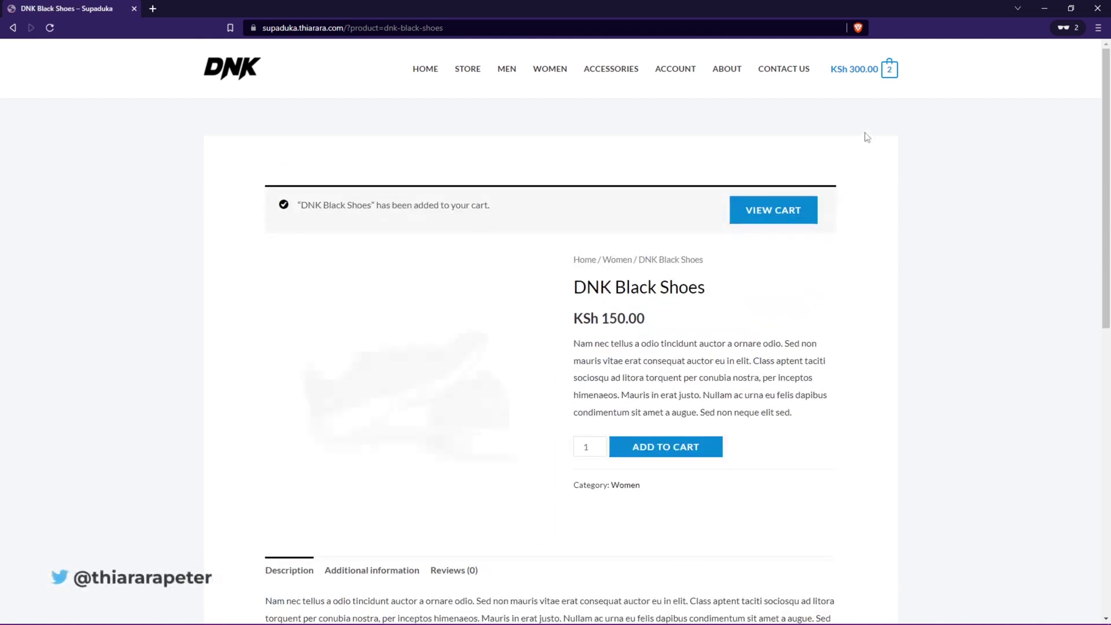
pyautogui.moveTo(894, 76)
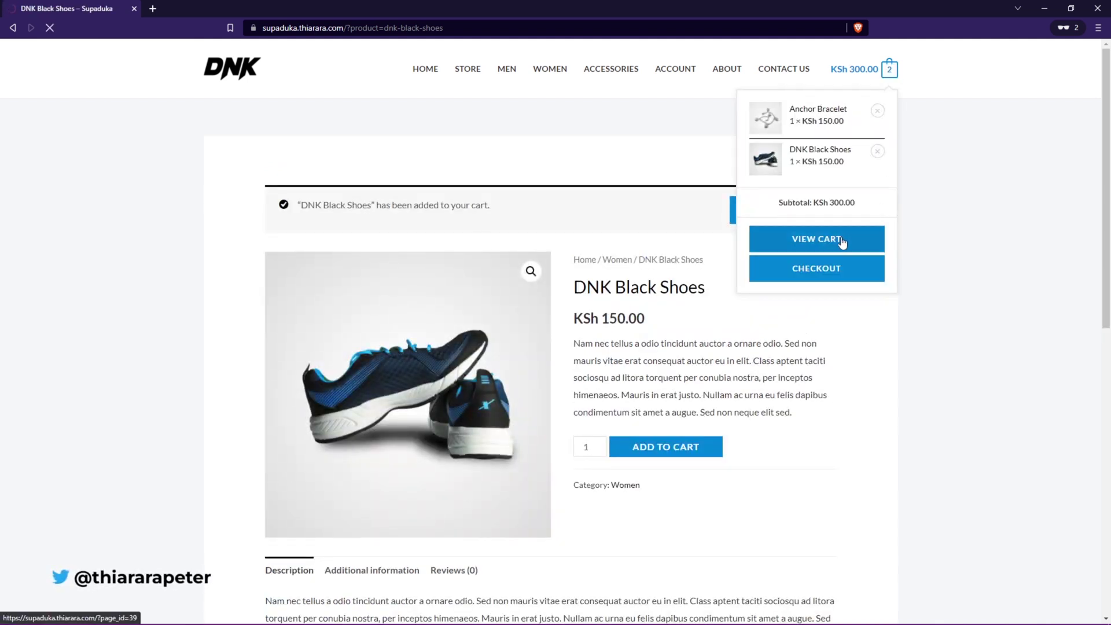
pyautogui.click(822, 242)
pyautogui.scroll(-4, 749, 396)
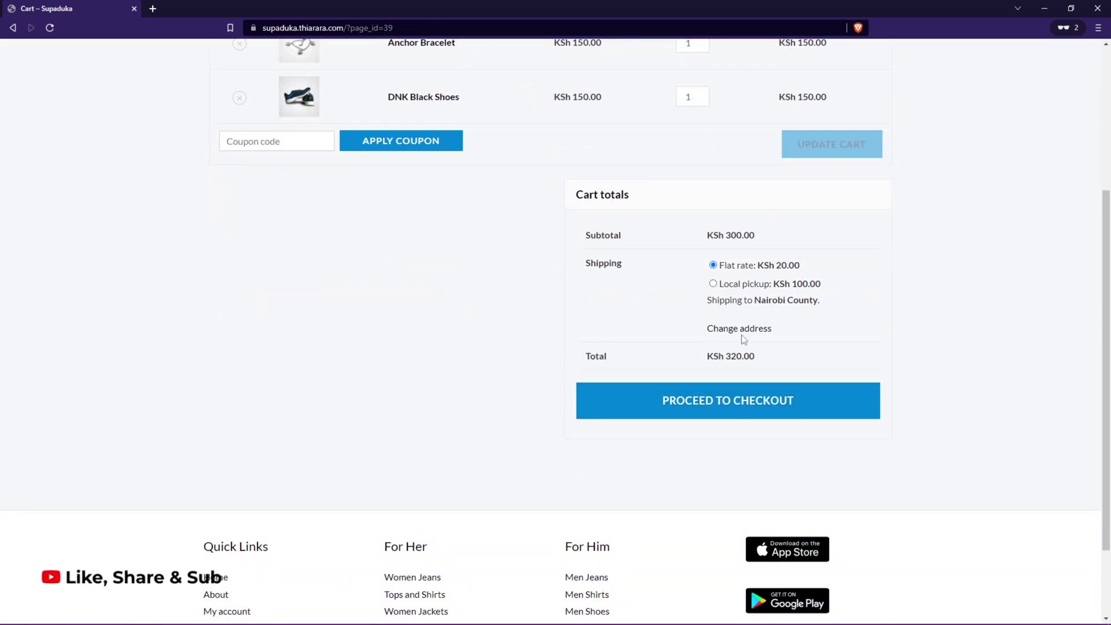
# - At checkout, enter street address 23 and try placing the order, which fails on payment method
pyautogui.click(732, 409)
pyautogui.scroll(2, 627, 314)
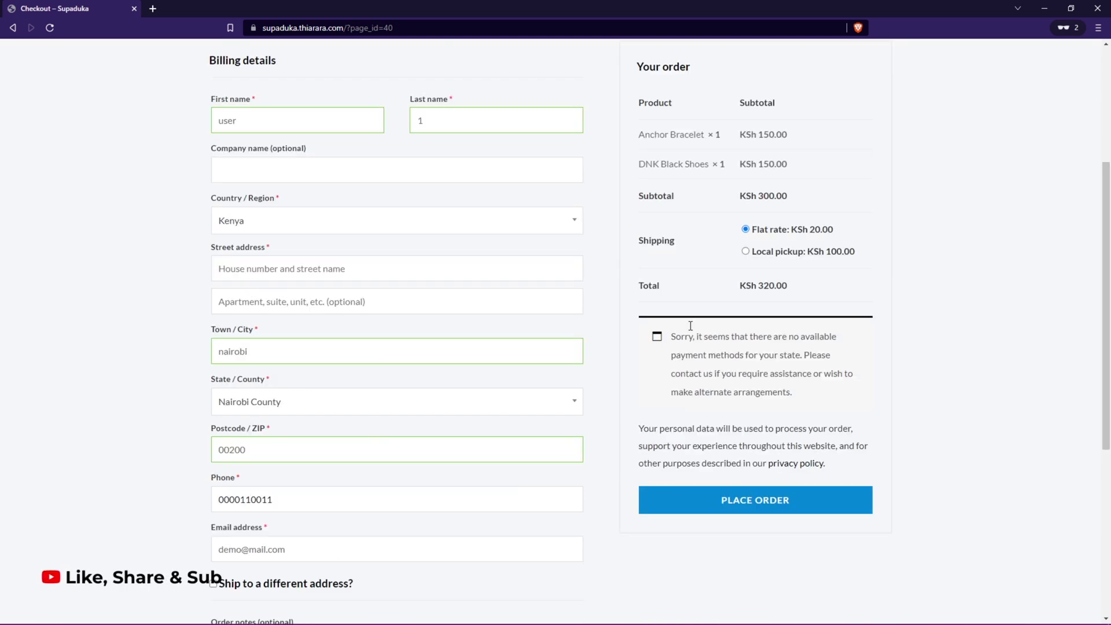
pyautogui.click(740, 501)
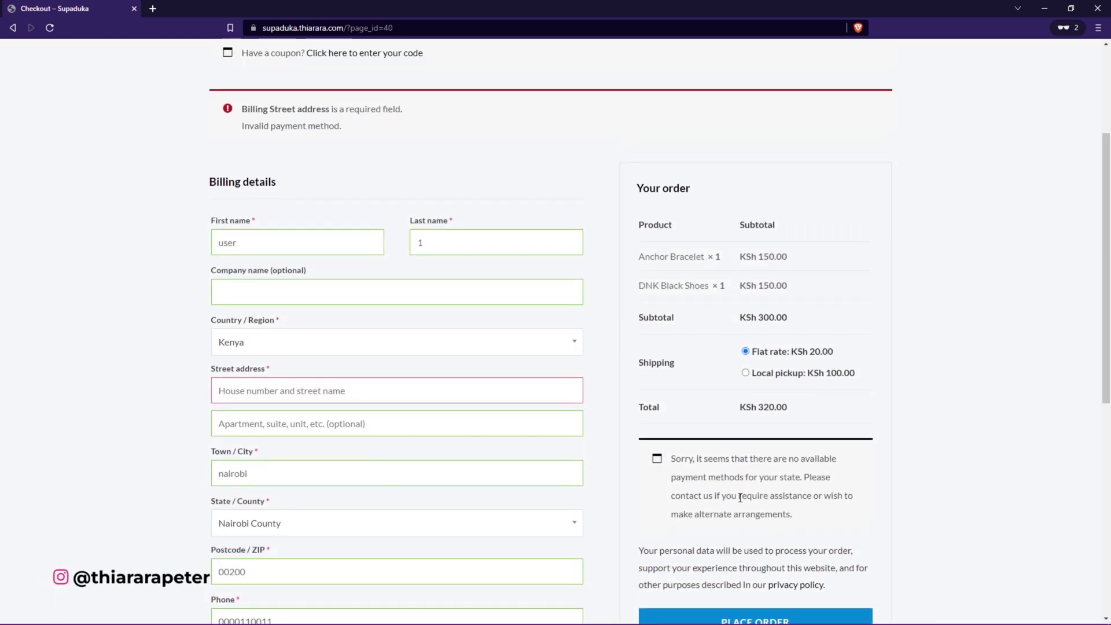
pyautogui.click(322, 394)
pyautogui.write('2')
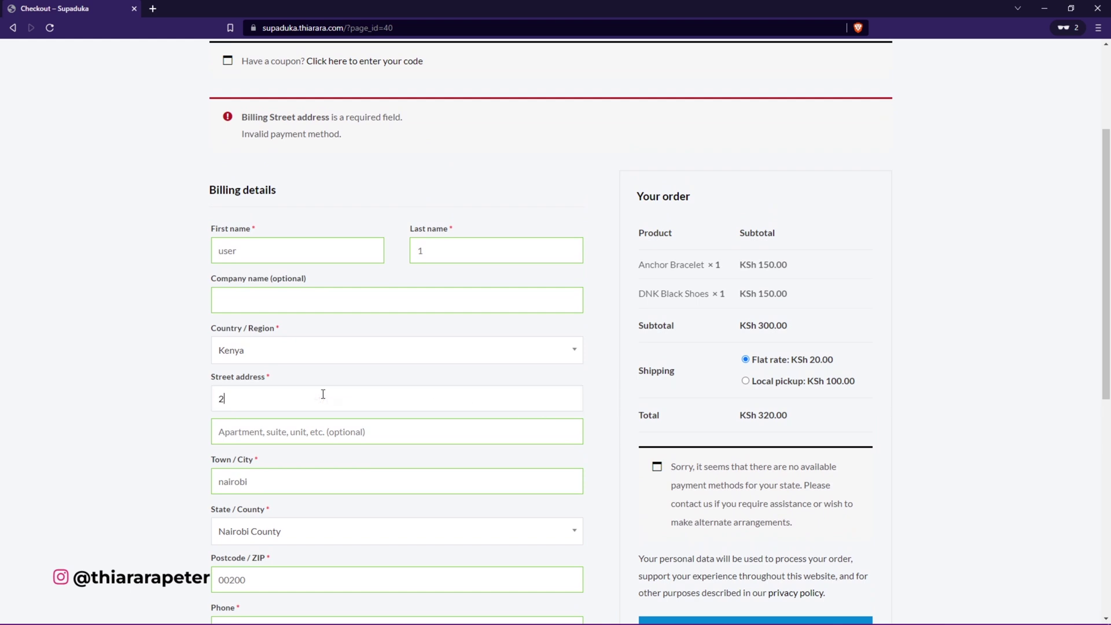
pyautogui.write('3')
pyautogui.scroll(-3, 315, 390)
pyautogui.click(701, 468)
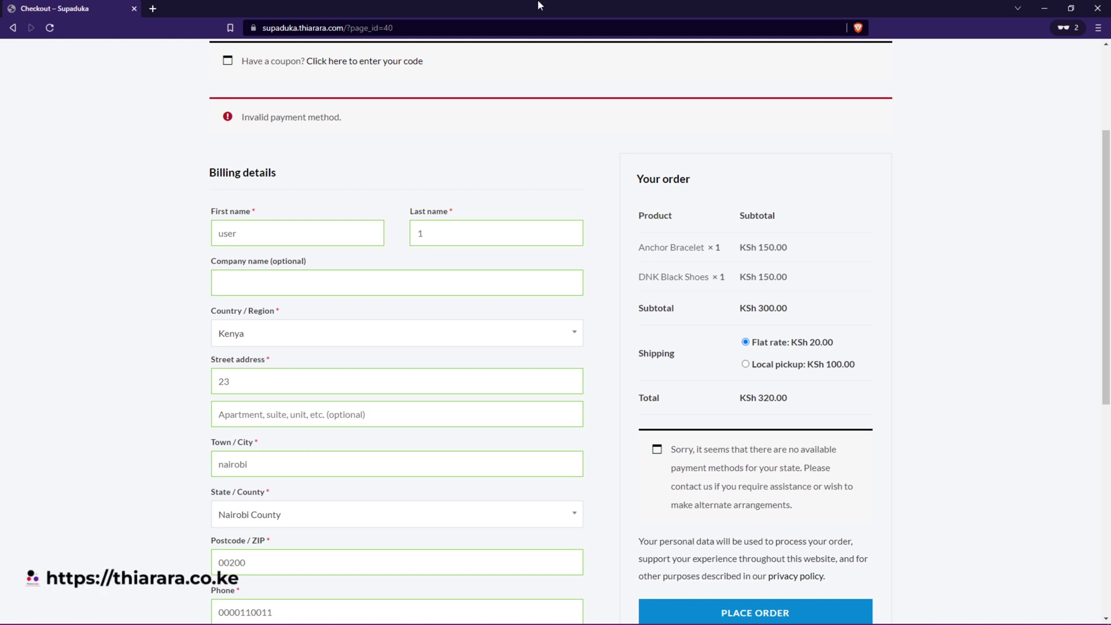
pyautogui.moveTo(538, 7); pyautogui.dragTo(810, 166)
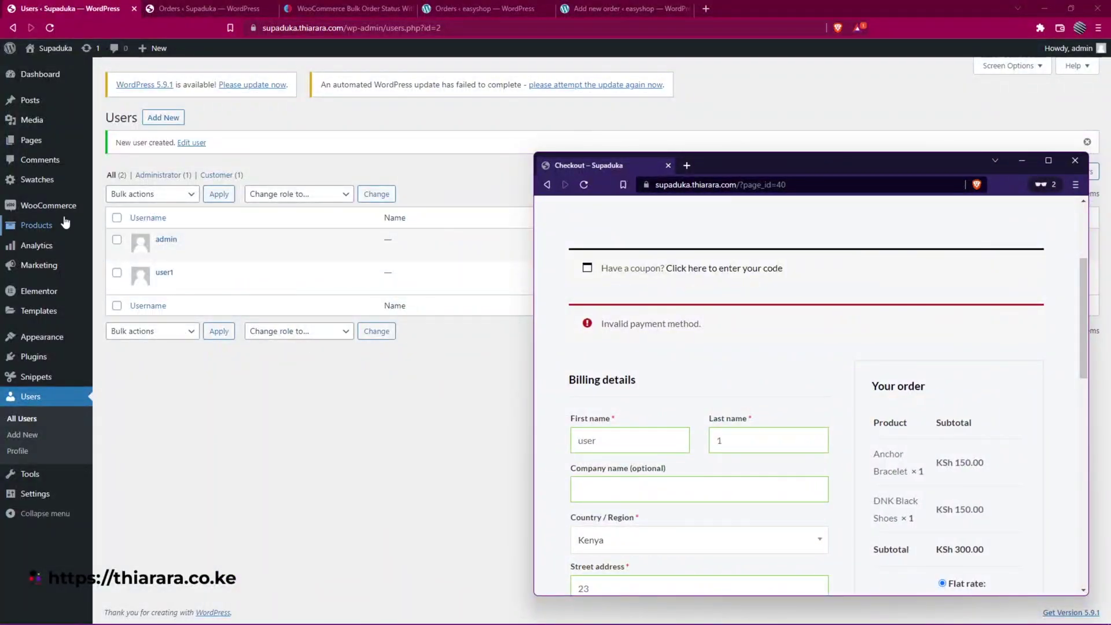
# - Enable Cash on delivery in WooCommerce Payments settings and save the changes
pyautogui.moveTo(70, 208)
pyautogui.click(116, 274)
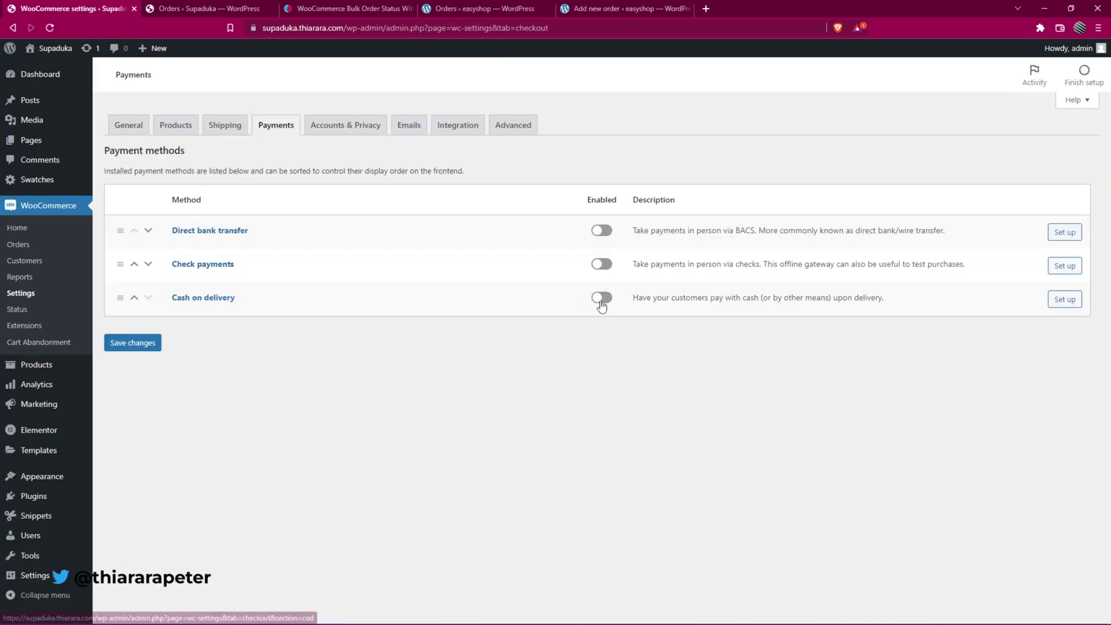
pyautogui.click(599, 298)
pyautogui.click(148, 343)
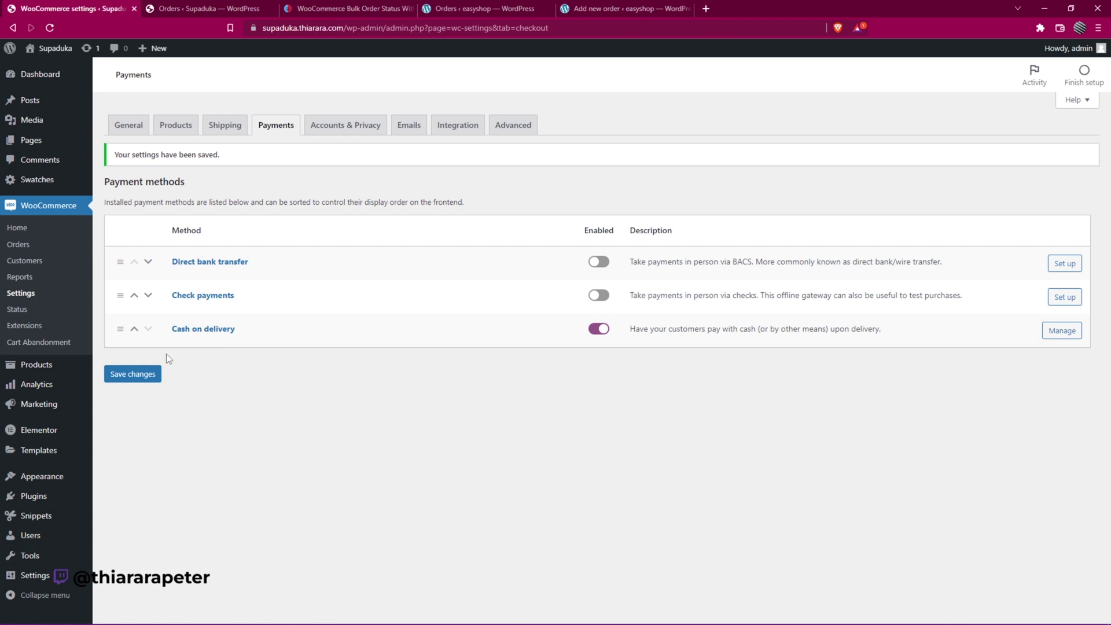
# - Return to the maximised checkout window and place the order with cash on delivery
pyautogui.moveTo(371, 623)
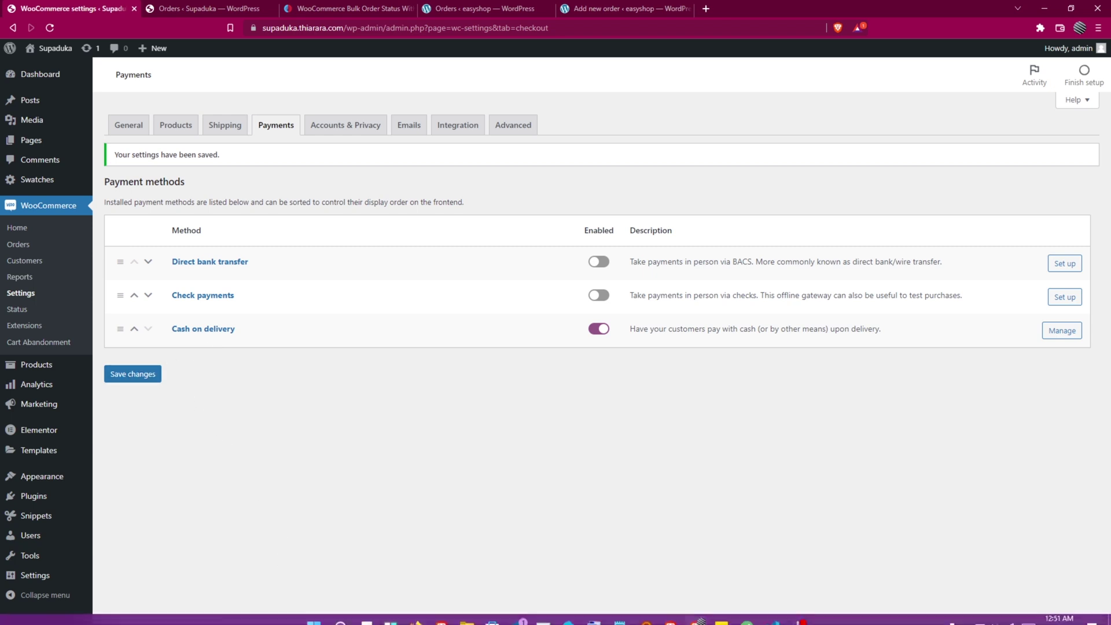
pyautogui.moveTo(695, 615)
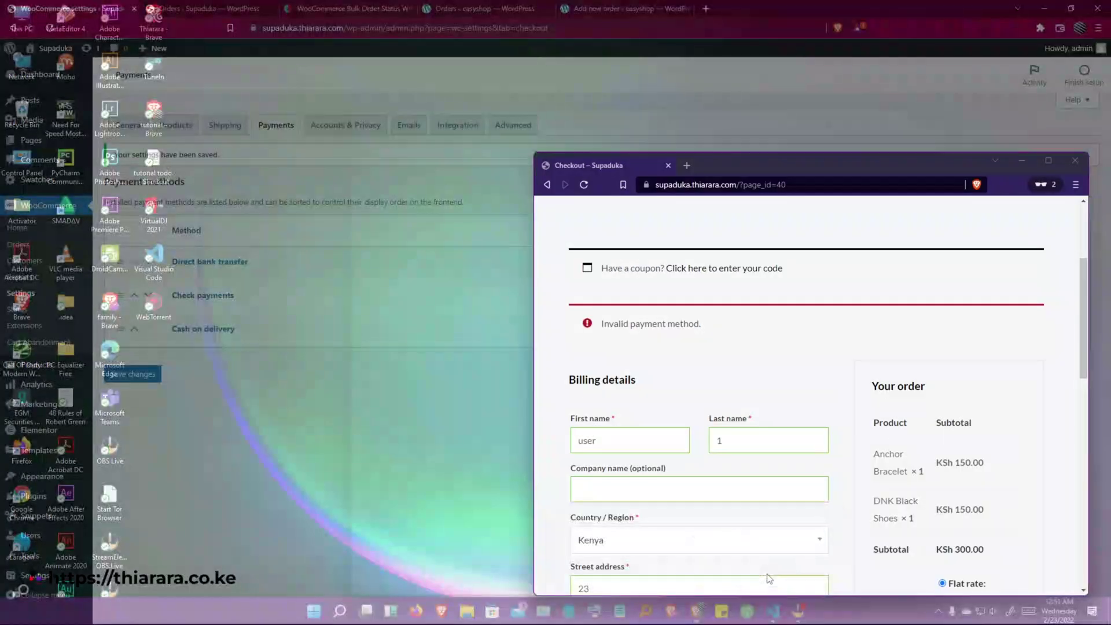
pyautogui.click(768, 580)
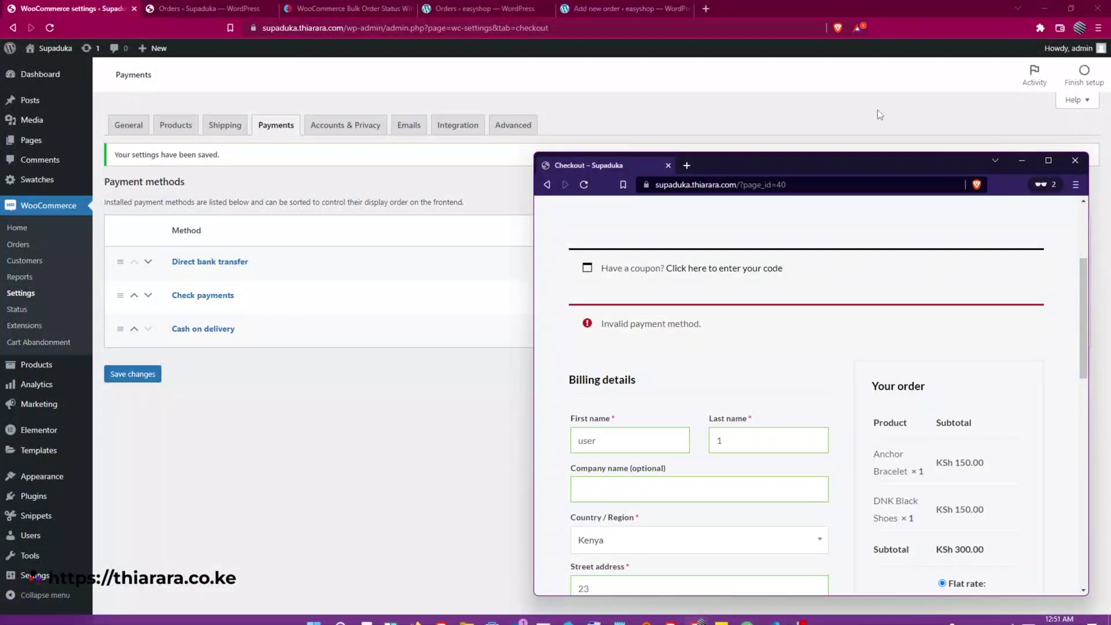
pyautogui.moveTo(864, 165); pyautogui.dragTo(518, 91)
pyautogui.click(720, 84)
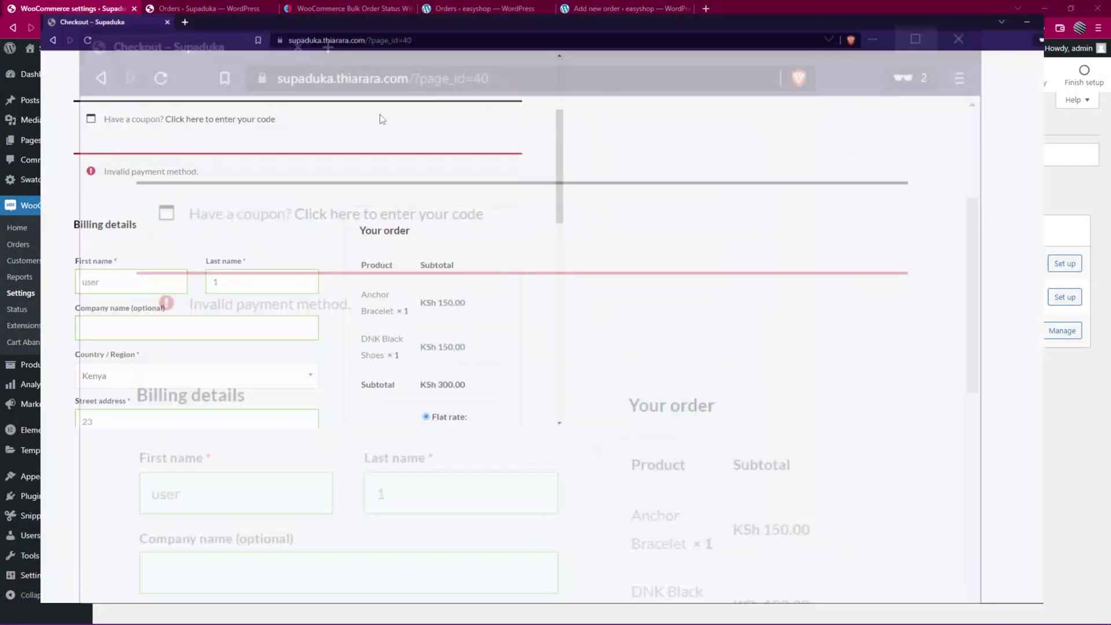
pyautogui.click(744, 529)
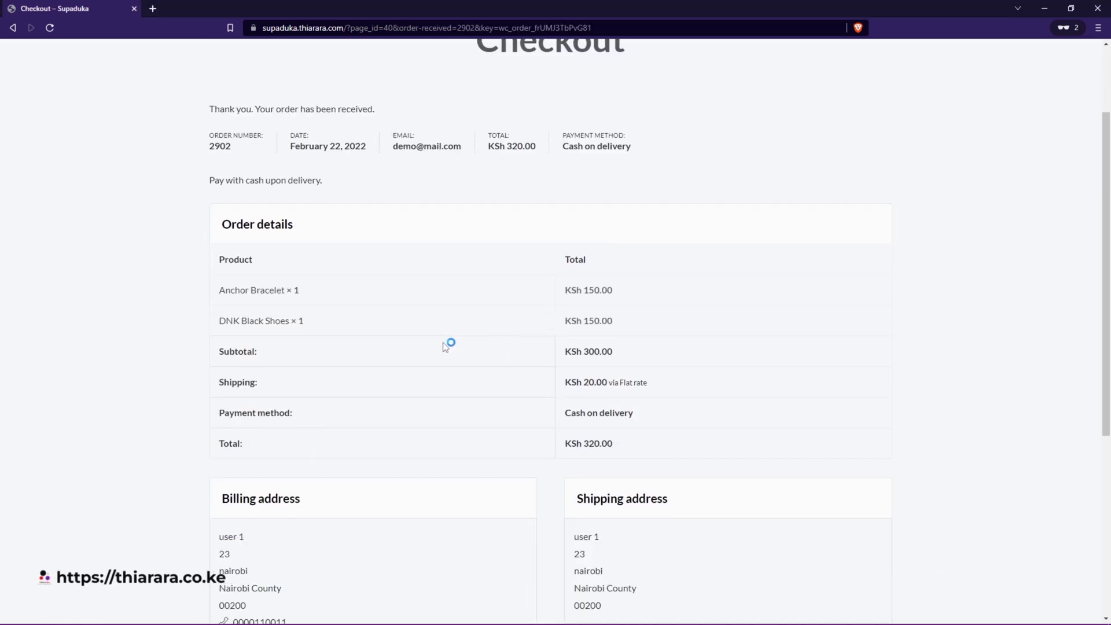
# - Review the KSh 320.00 order confirmation and copy its order number
pyautogui.scroll(1, 289, 284)
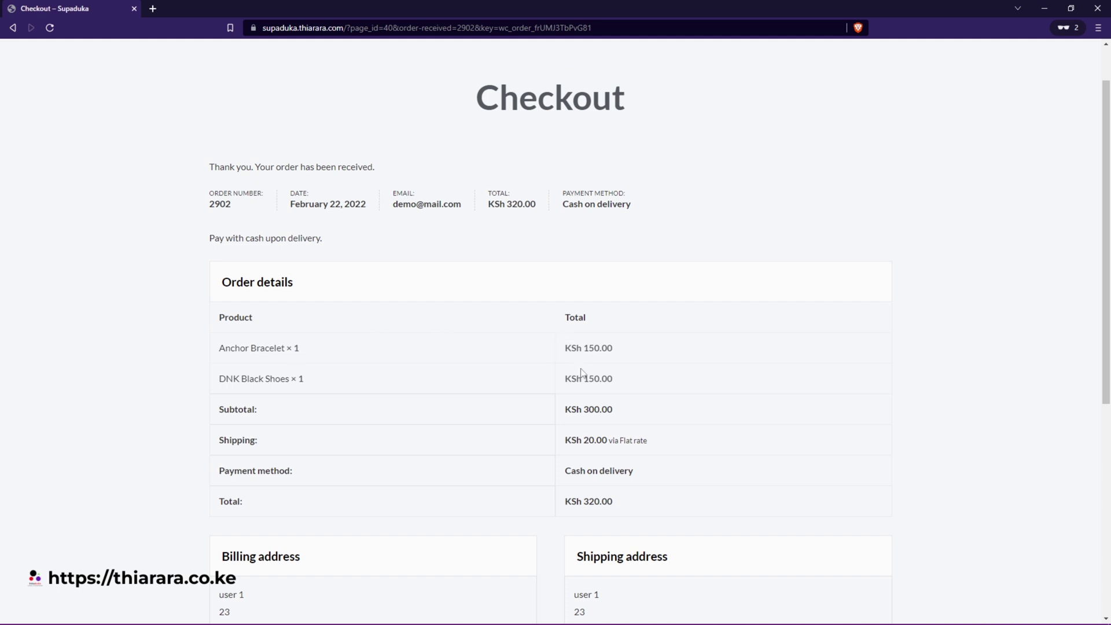
pyautogui.scroll(-1, 581, 372)
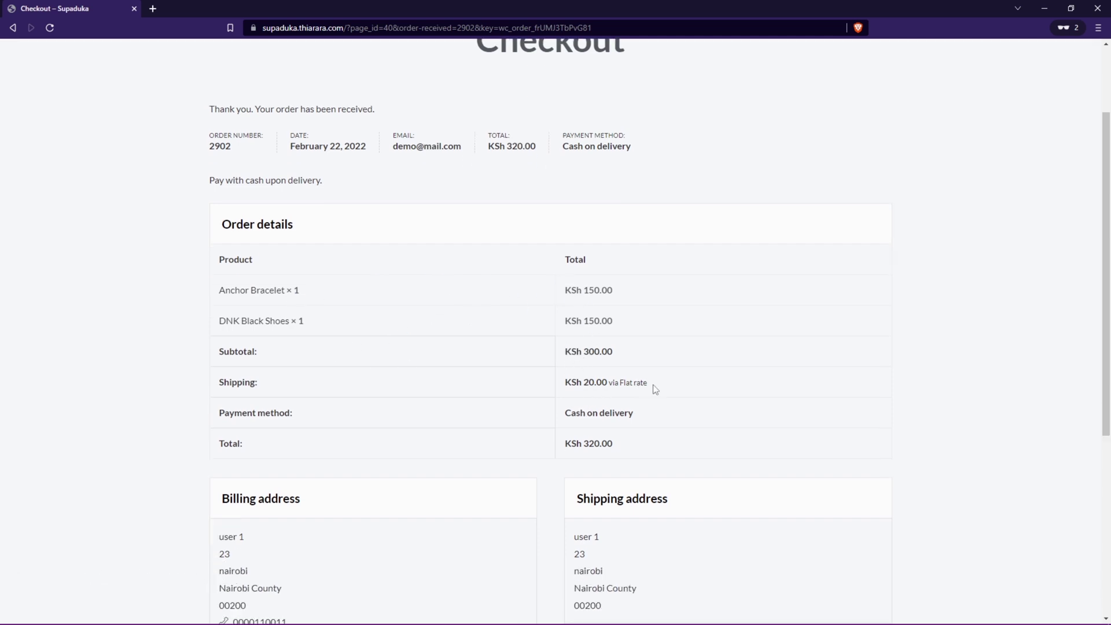
pyautogui.moveTo(611, 382); pyautogui.dragTo(606, 383)
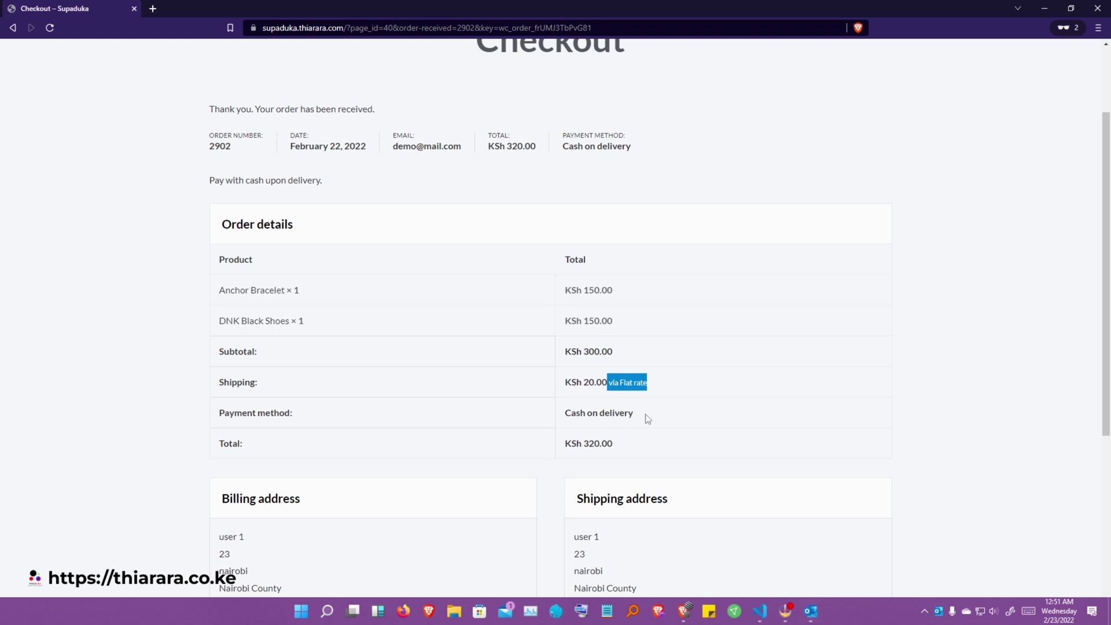
pyautogui.moveTo(647, 418); pyautogui.dragTo(571, 413)
pyautogui.scroll(-4, 510, 426)
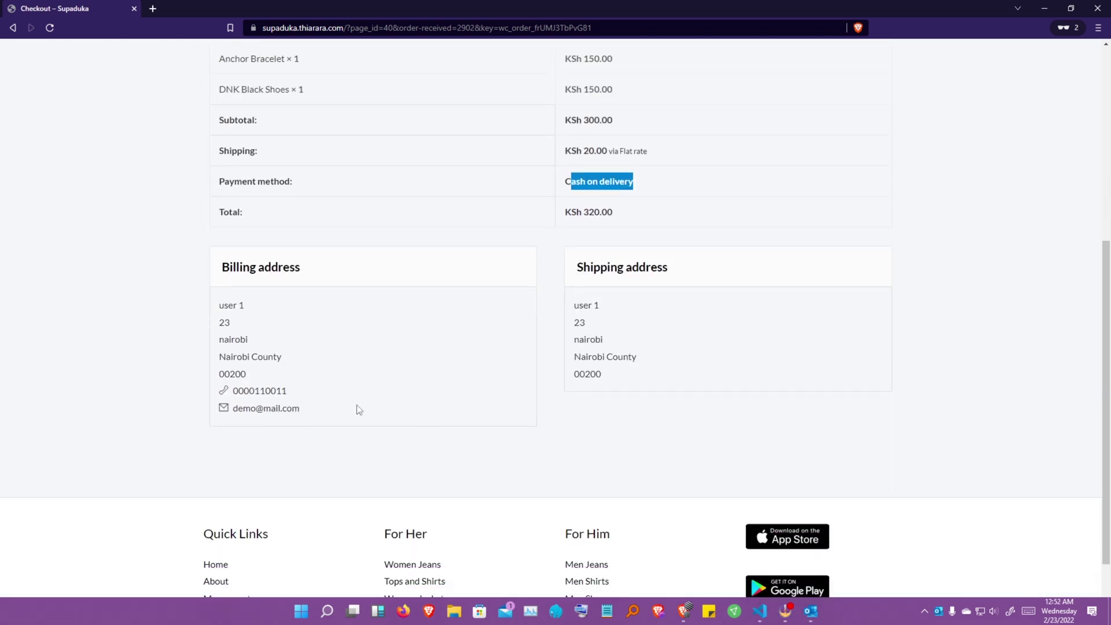
pyautogui.scroll(4, 359, 409)
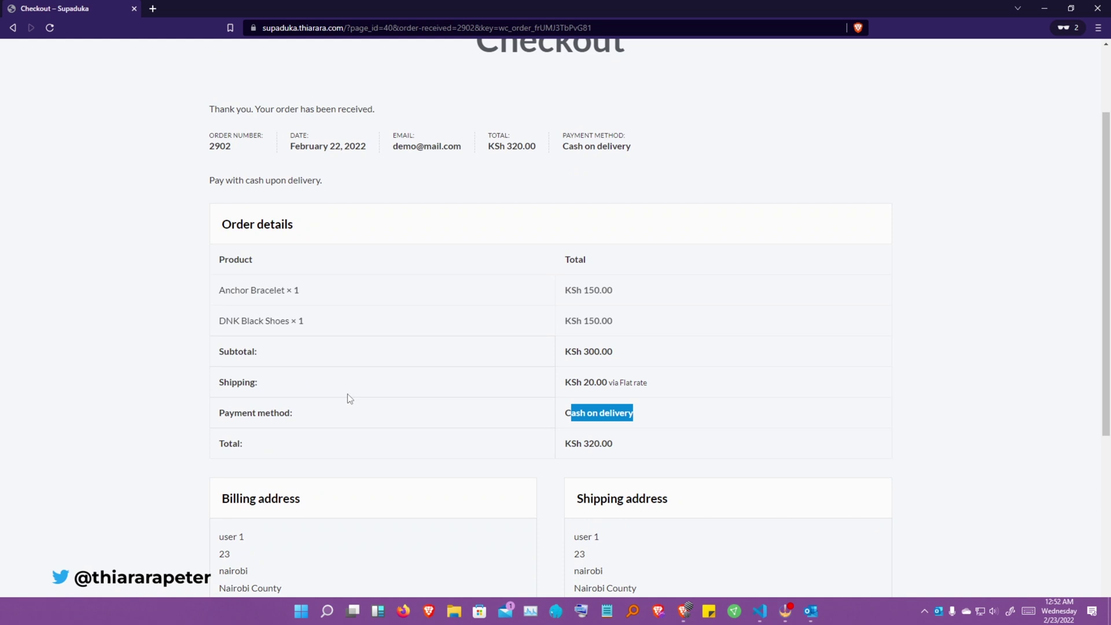
pyautogui.click(240, 151)
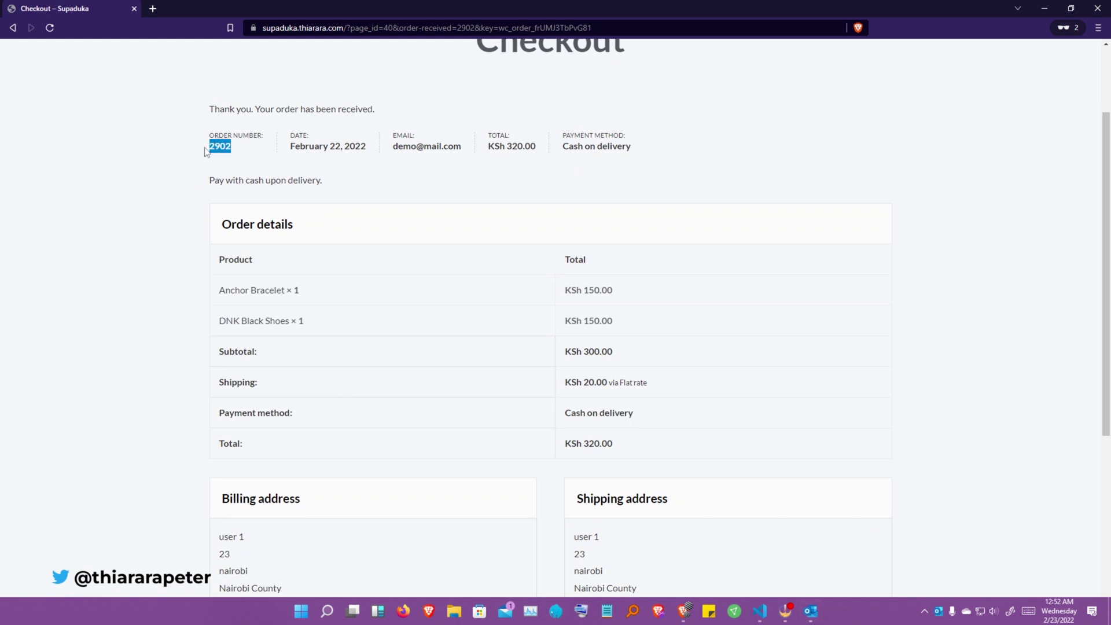
pyautogui.rightClick(206, 151)
pyautogui.click(232, 154)
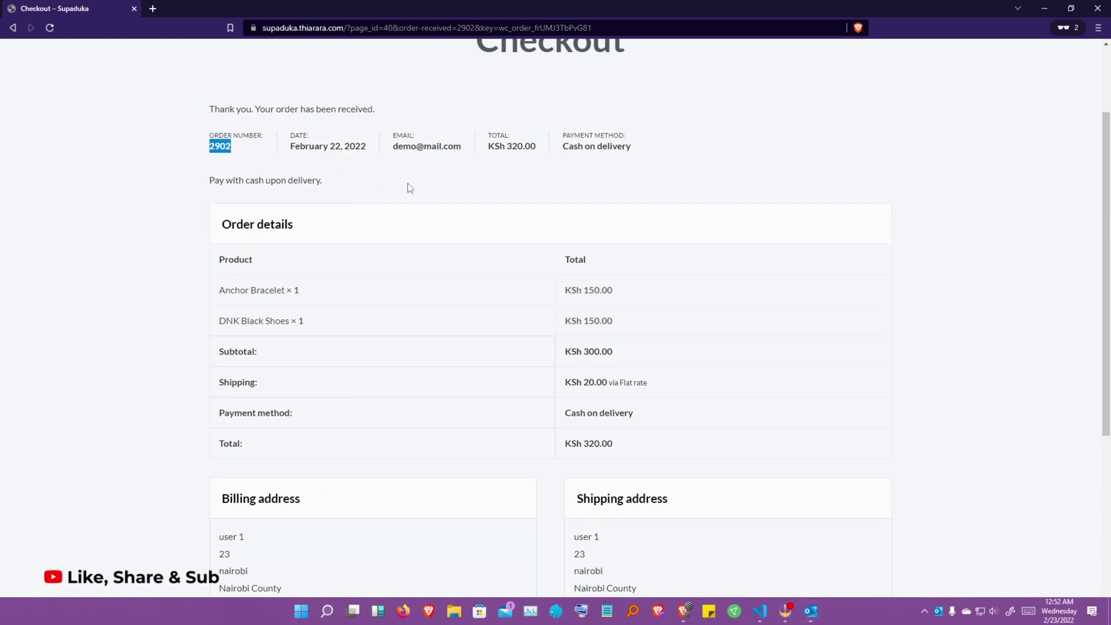
pyautogui.scroll(2, 409, 187)
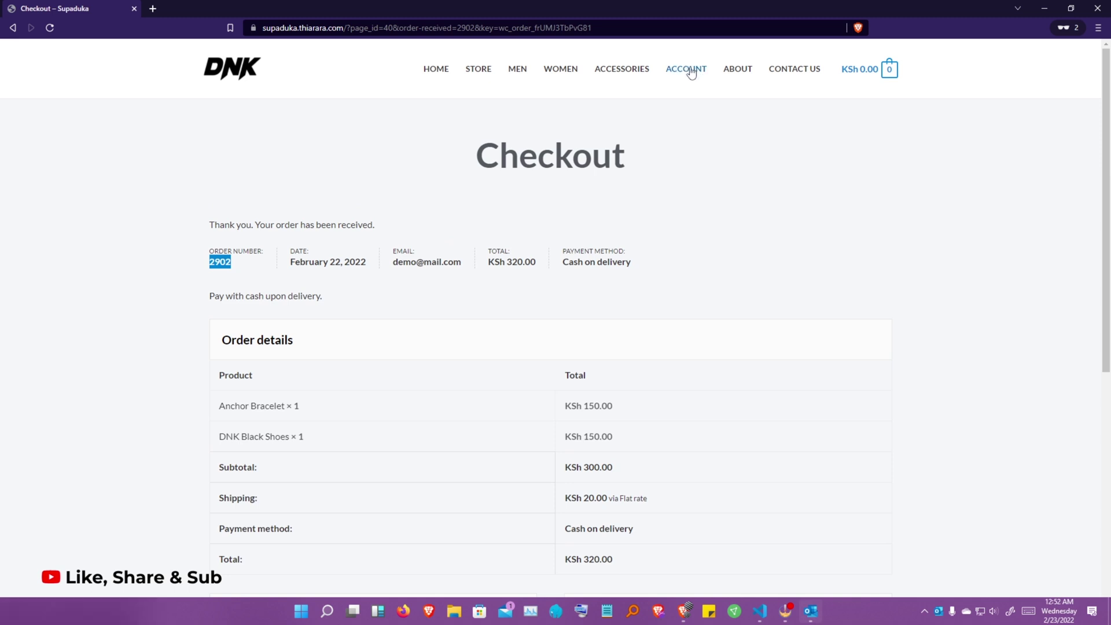
# - Go from the shop home page to the customer's account order list
pyautogui.click(435, 71)
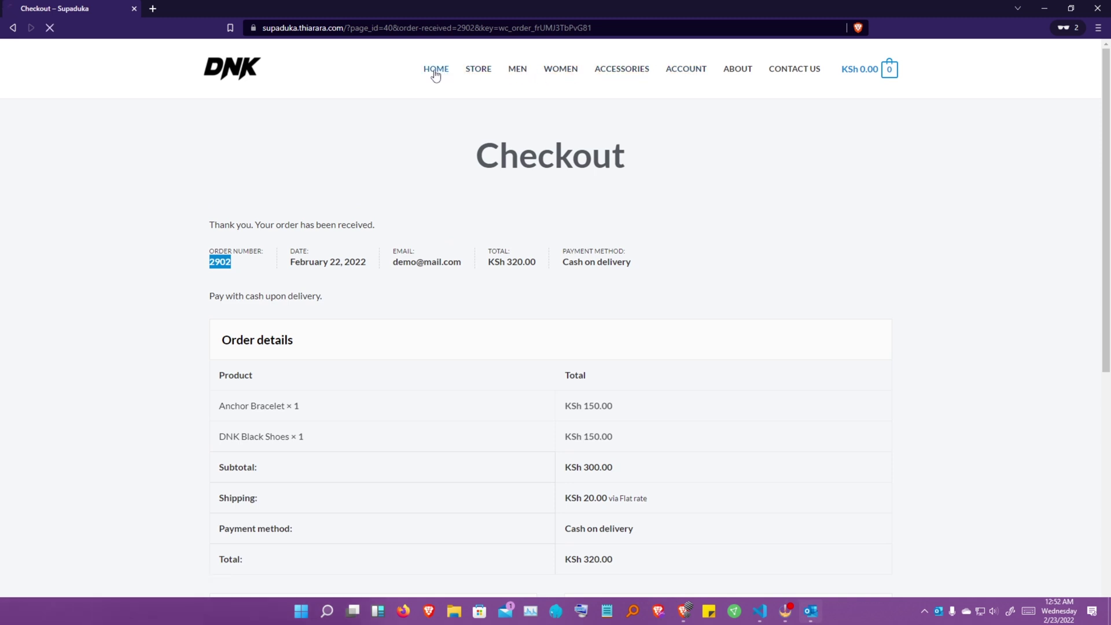
pyautogui.scroll(-15, 640, 325)
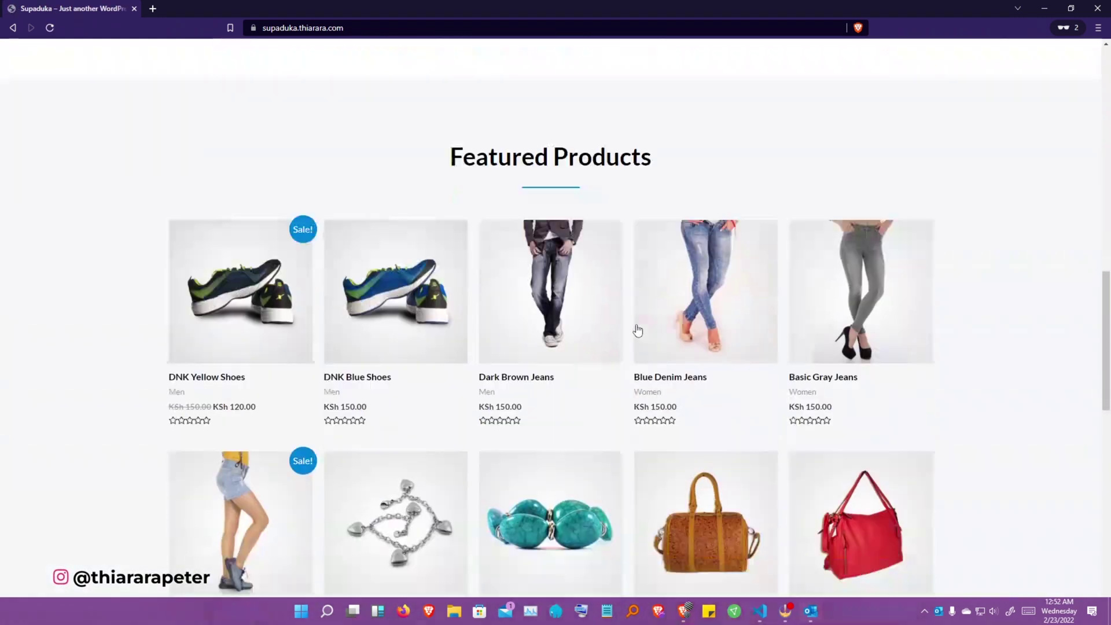
pyautogui.scroll(9, 727, 261)
pyautogui.scroll(10, 726, 260)
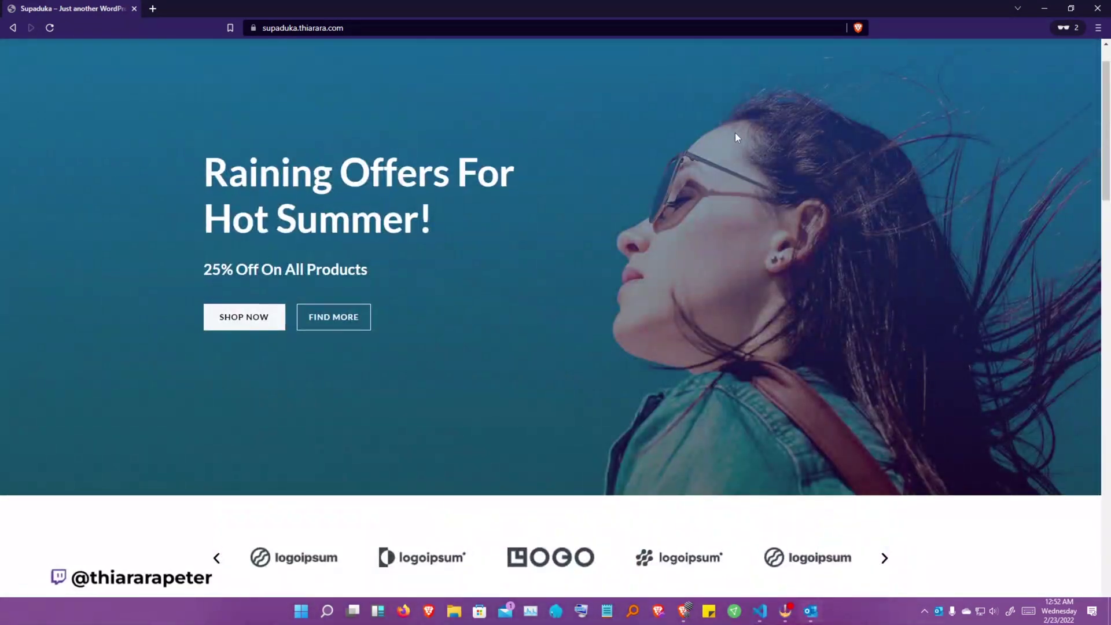
pyautogui.click(680, 71)
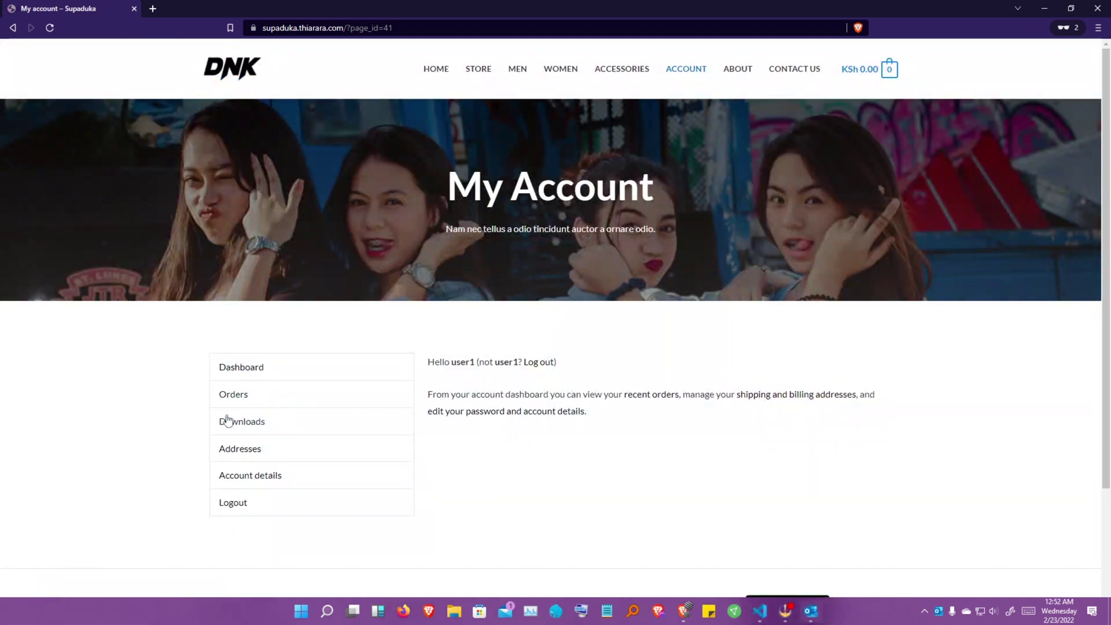
pyautogui.click(224, 398)
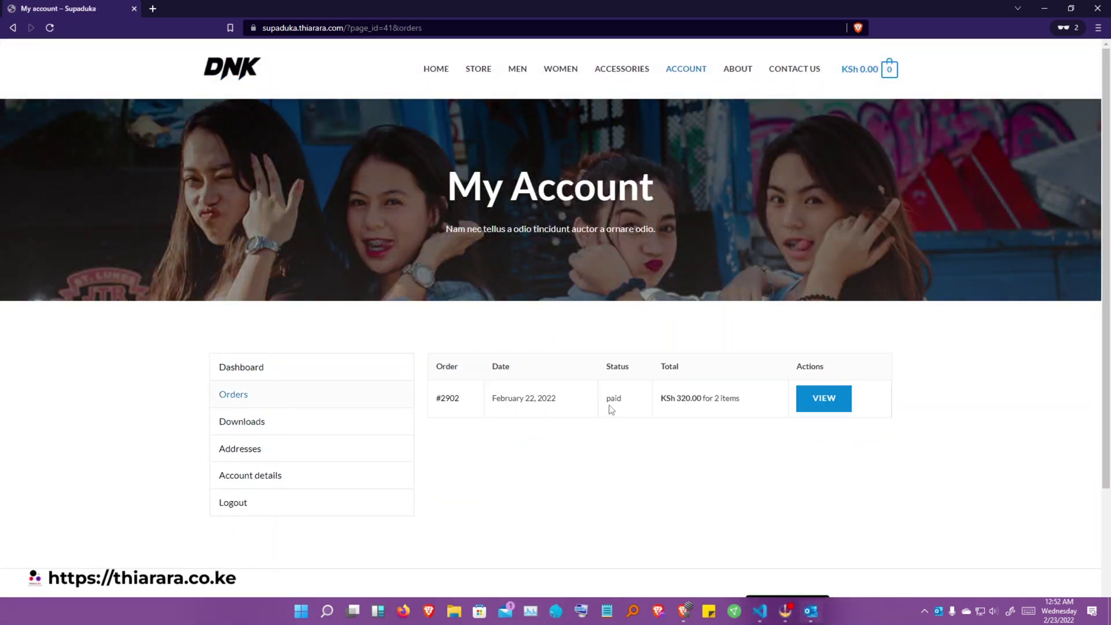
# - Open the KSh 320.00 order's details showing status paid, then shrink the window beside the admin
pyautogui.doubleClick(610, 397)
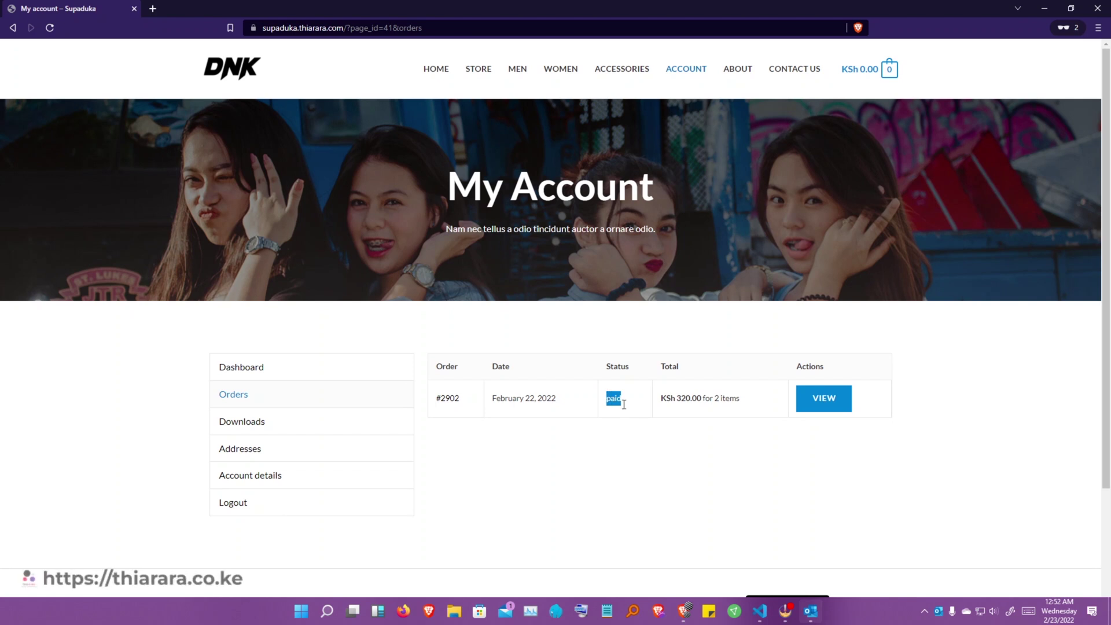
pyautogui.click(825, 404)
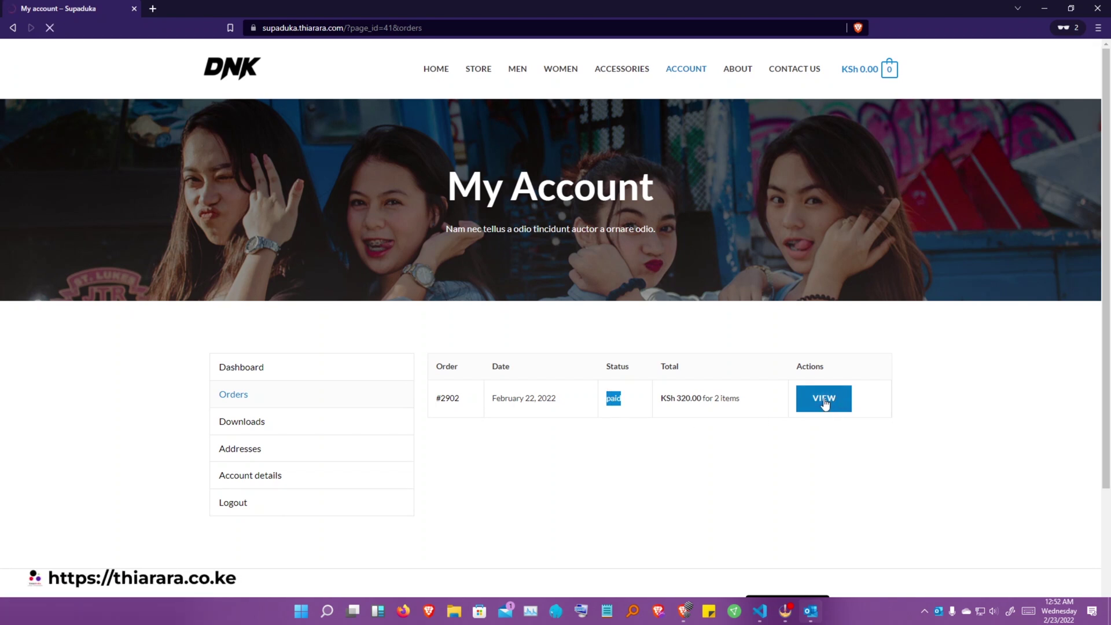
pyautogui.scroll(-1, 683, 405)
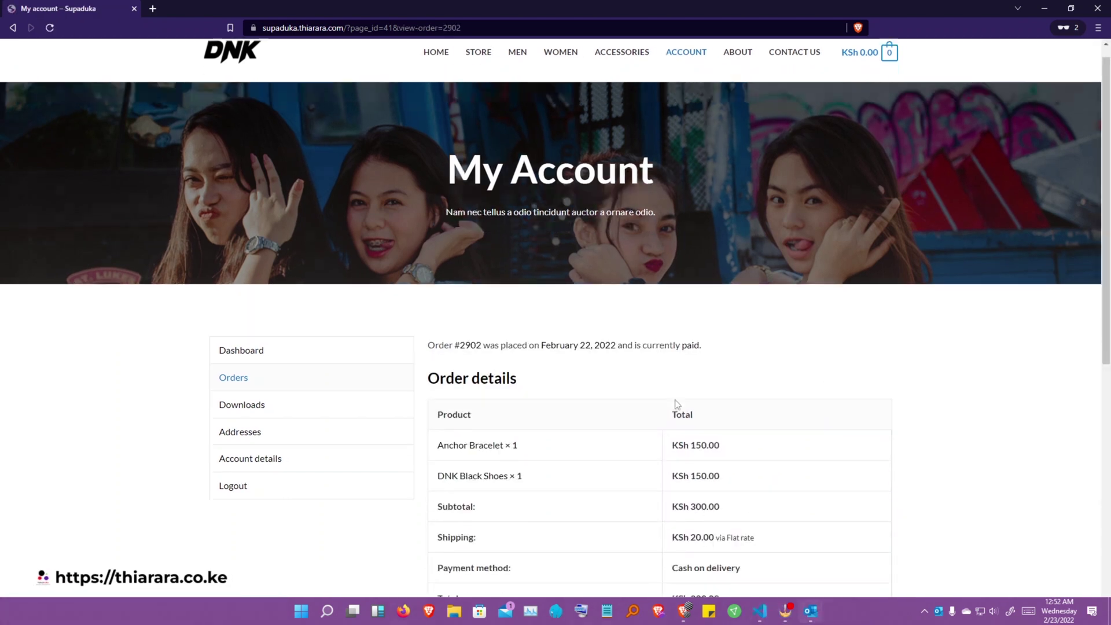
pyautogui.moveTo(700, 305); pyautogui.dragTo(687, 307)
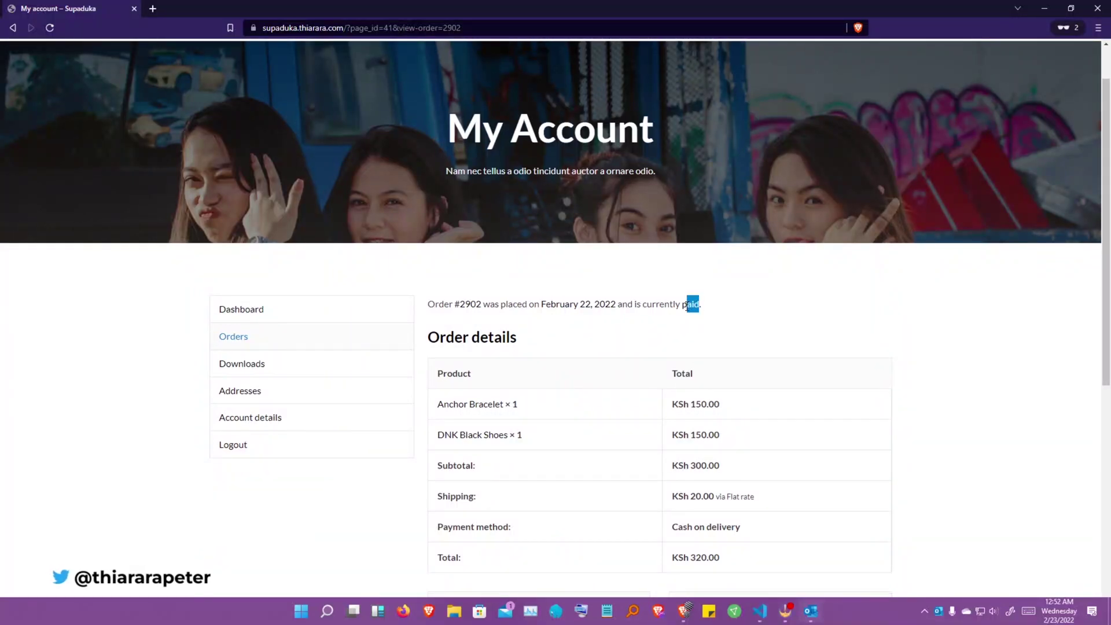
pyautogui.moveTo(932, 6); pyautogui.dragTo(862, 165)
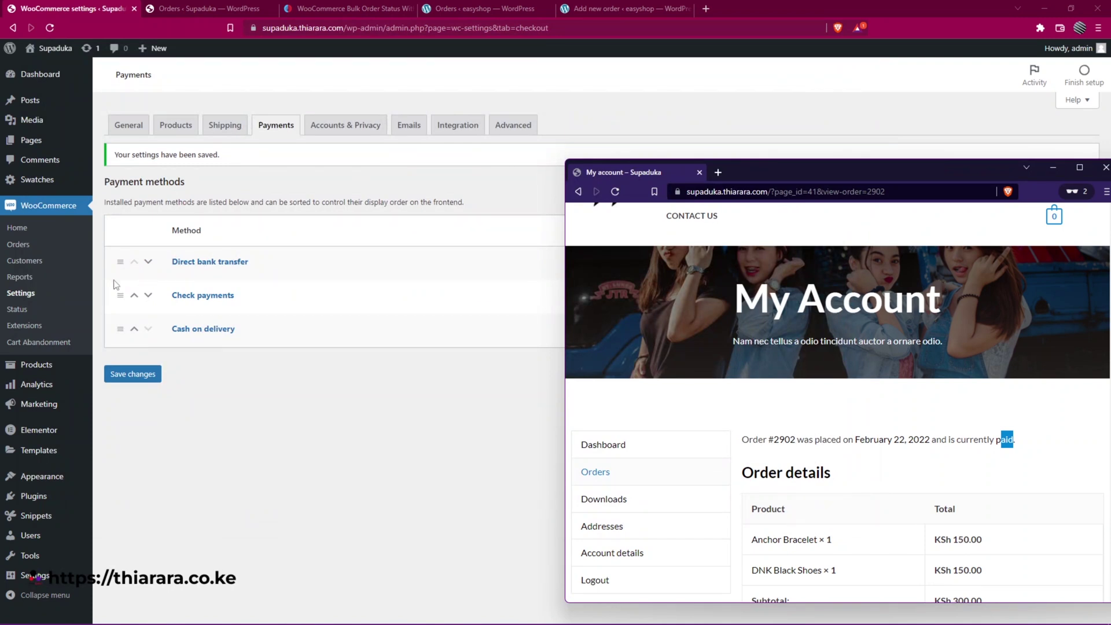
# - Change the test order's status to Pending Delivery in WooCommerce Orders and update it
pyautogui.click(18, 244)
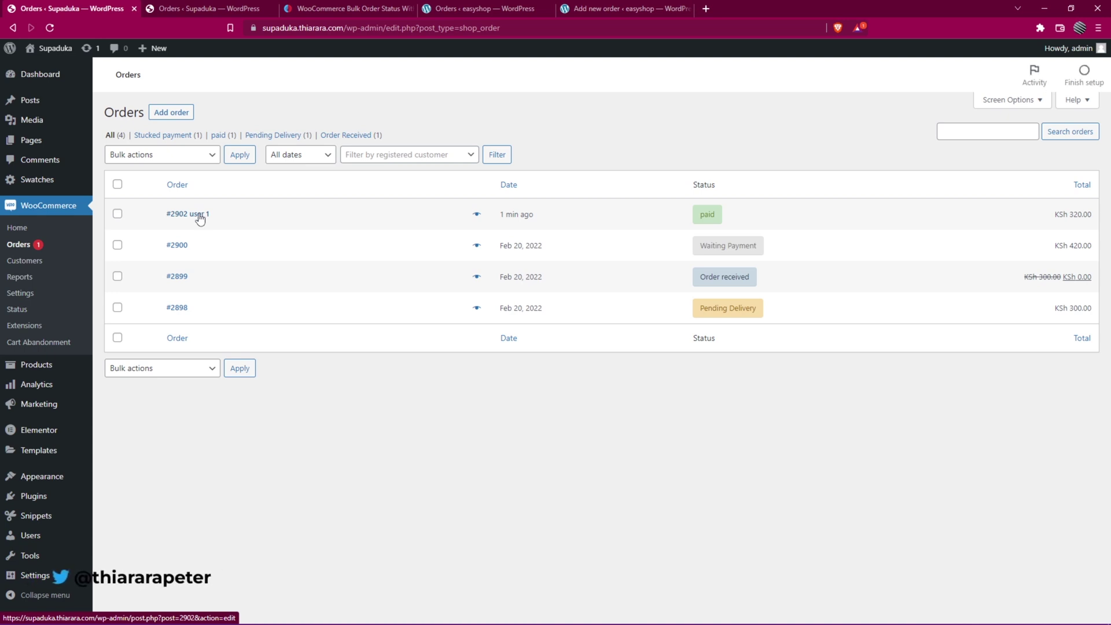
pyautogui.click(199, 216)
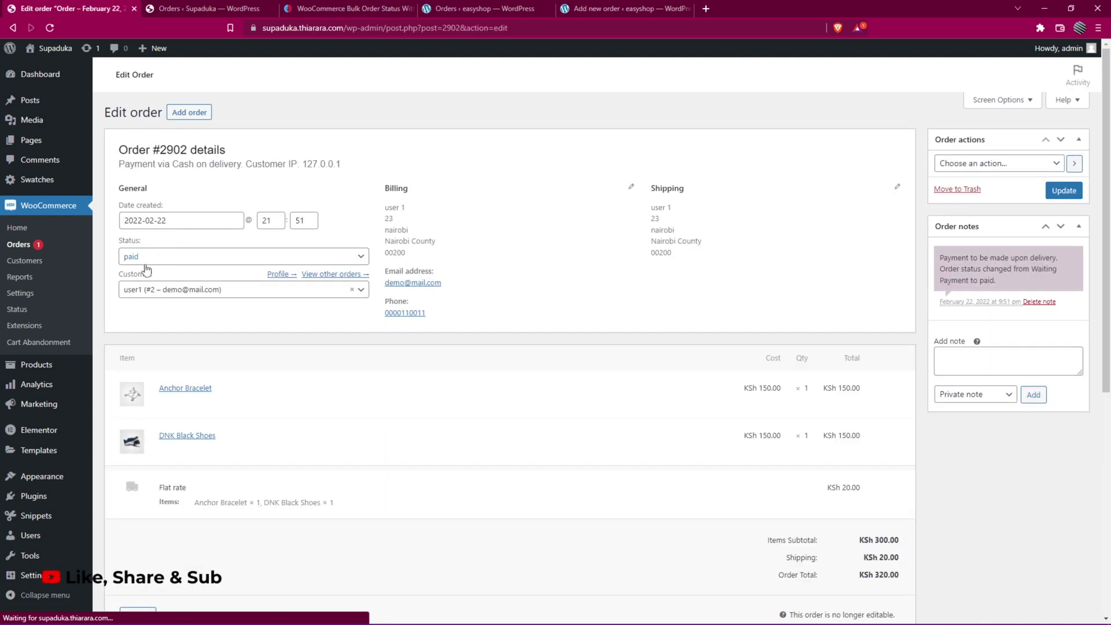
pyautogui.click(165, 259)
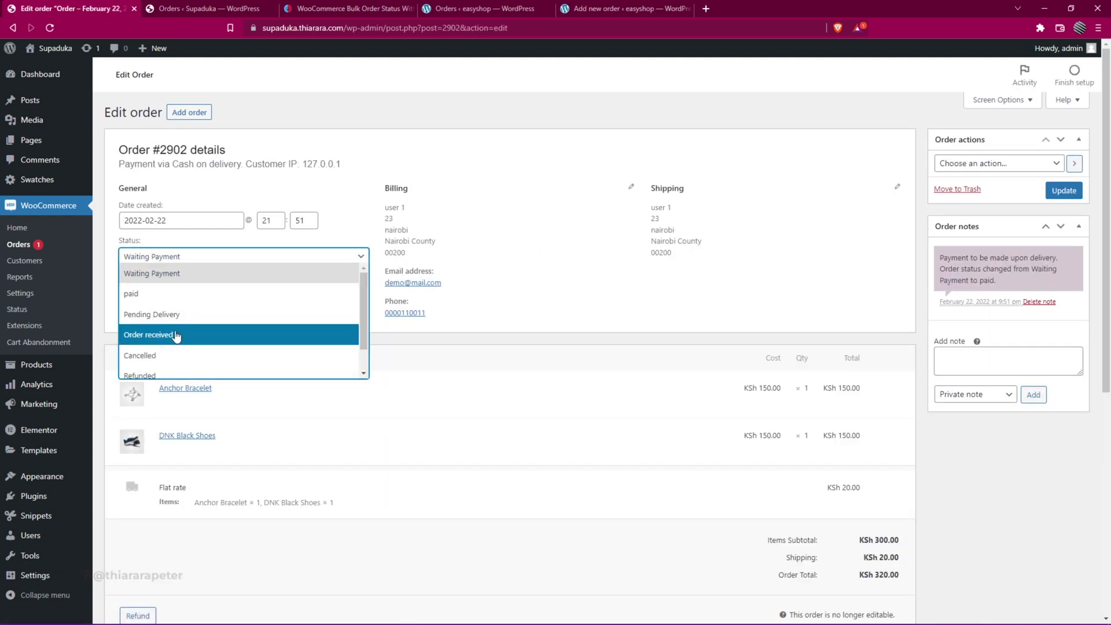
pyautogui.click(185, 323)
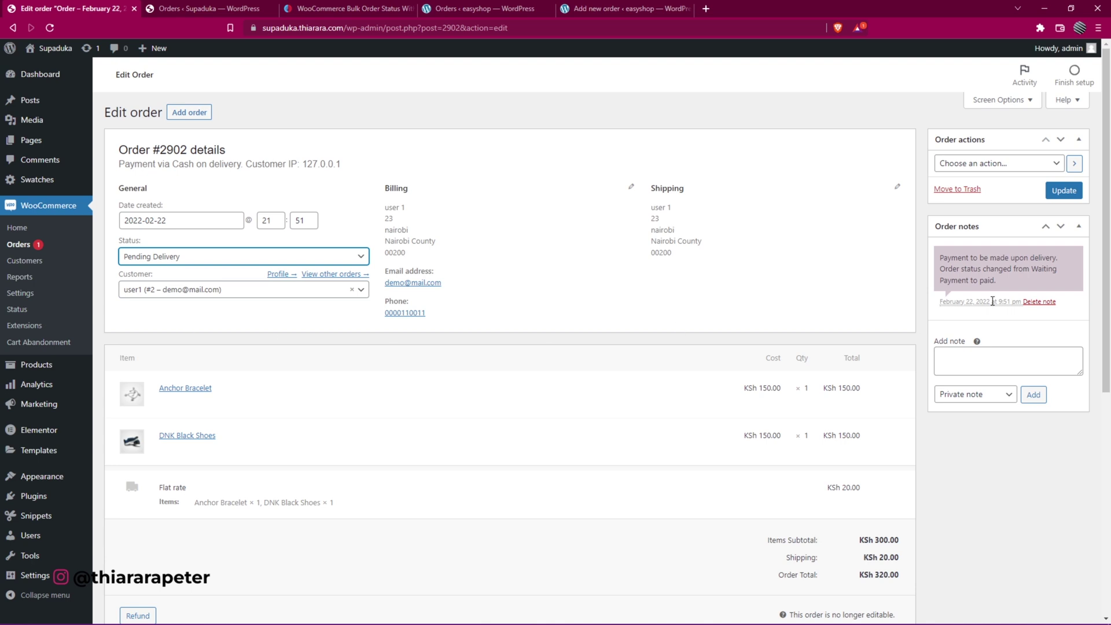
pyautogui.click(1069, 195)
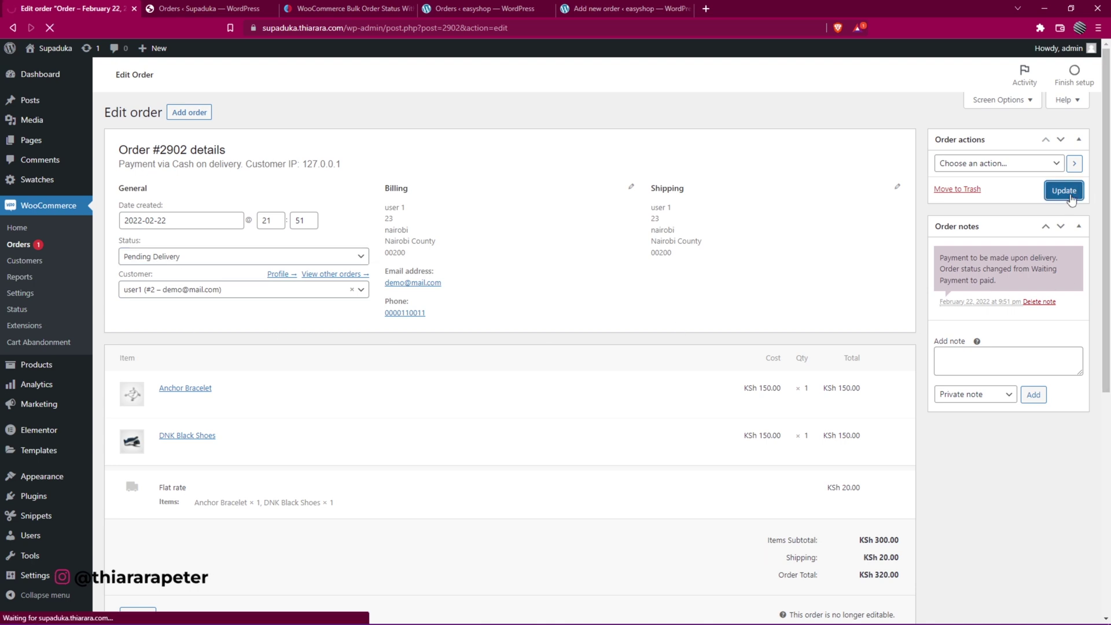
pyautogui.moveTo(700, 613)
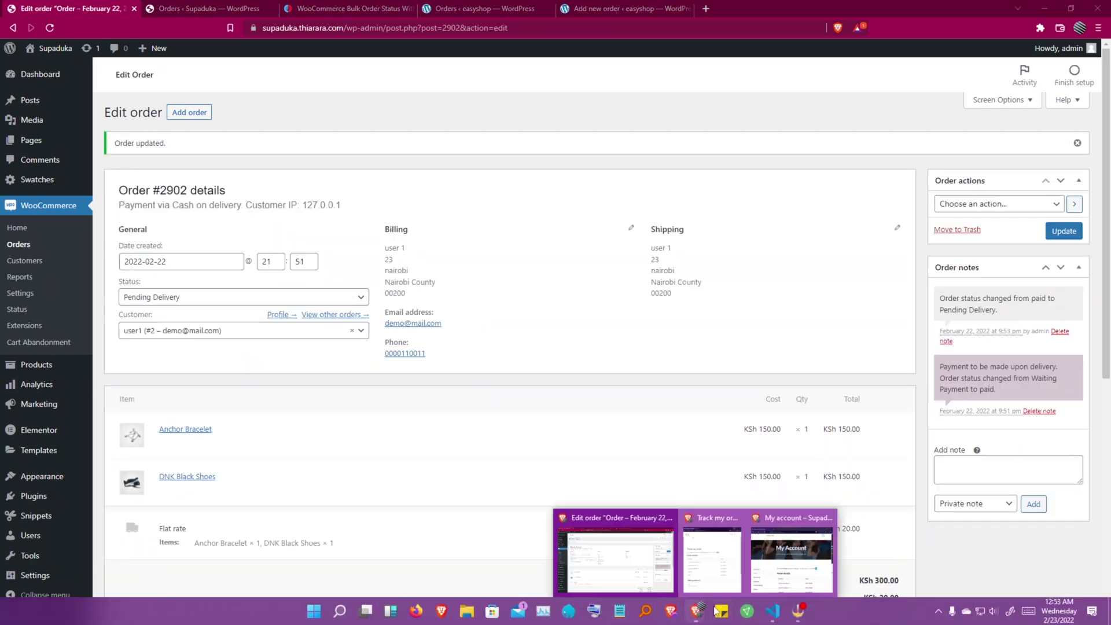
pyautogui.click(856, 557)
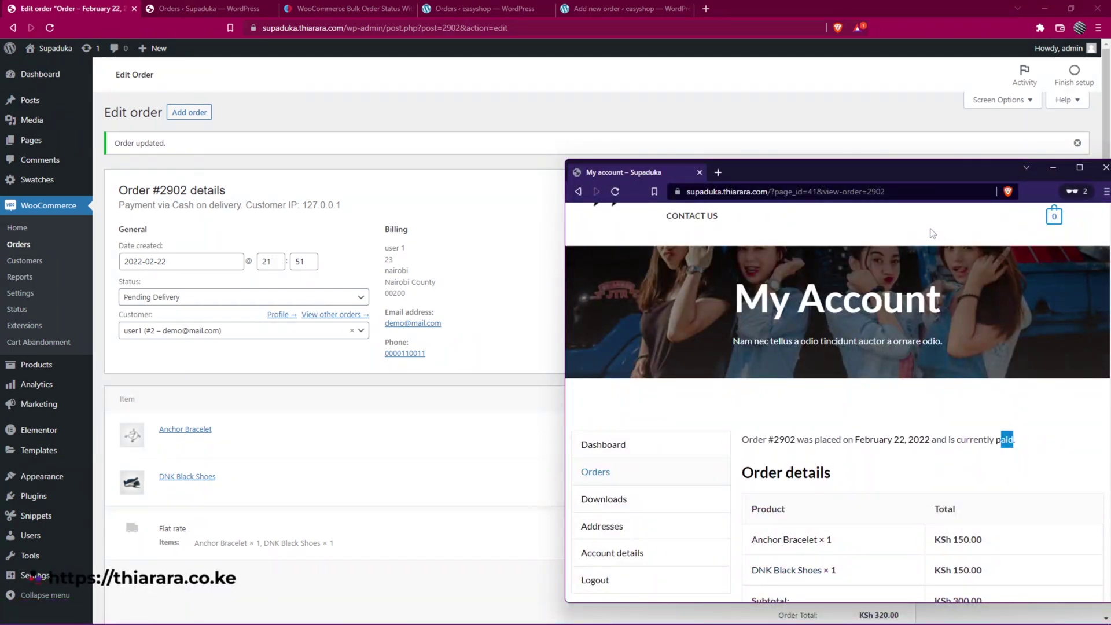
# - Reload the customer's order page so it shows the status Pending Delivery
pyautogui.doubleClick(863, 169)
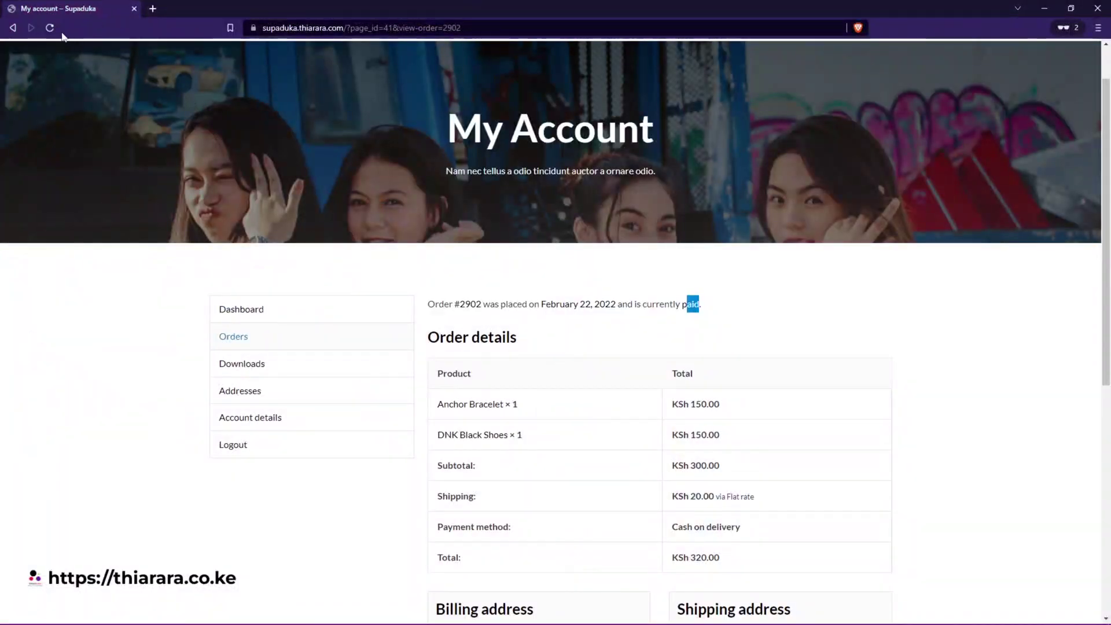
pyautogui.click(50, 27)
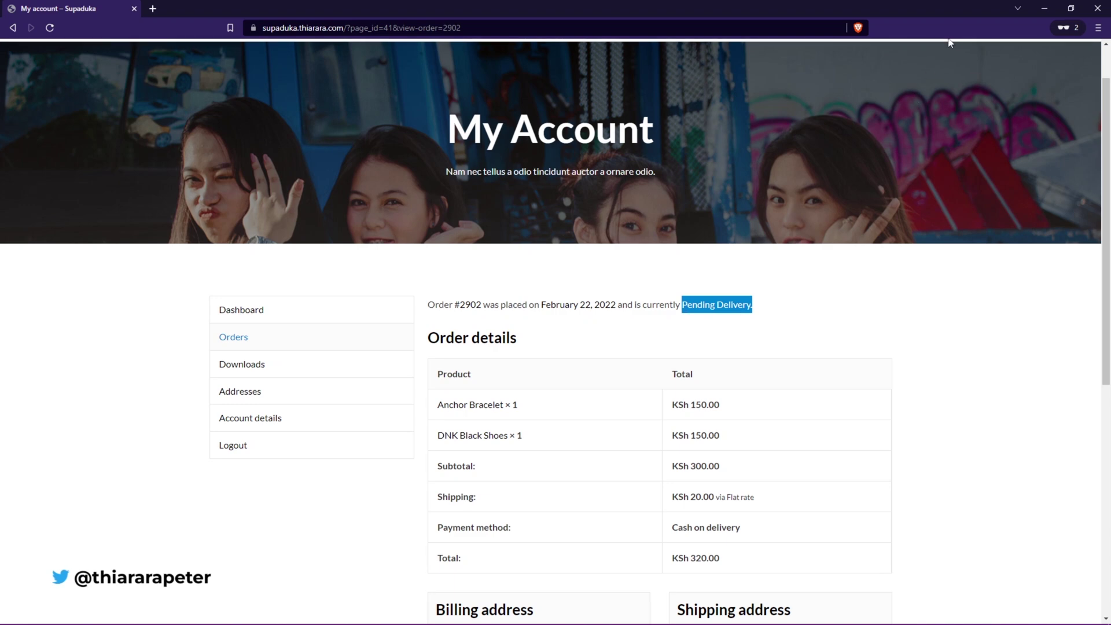
pyautogui.doubleClick(965, 6)
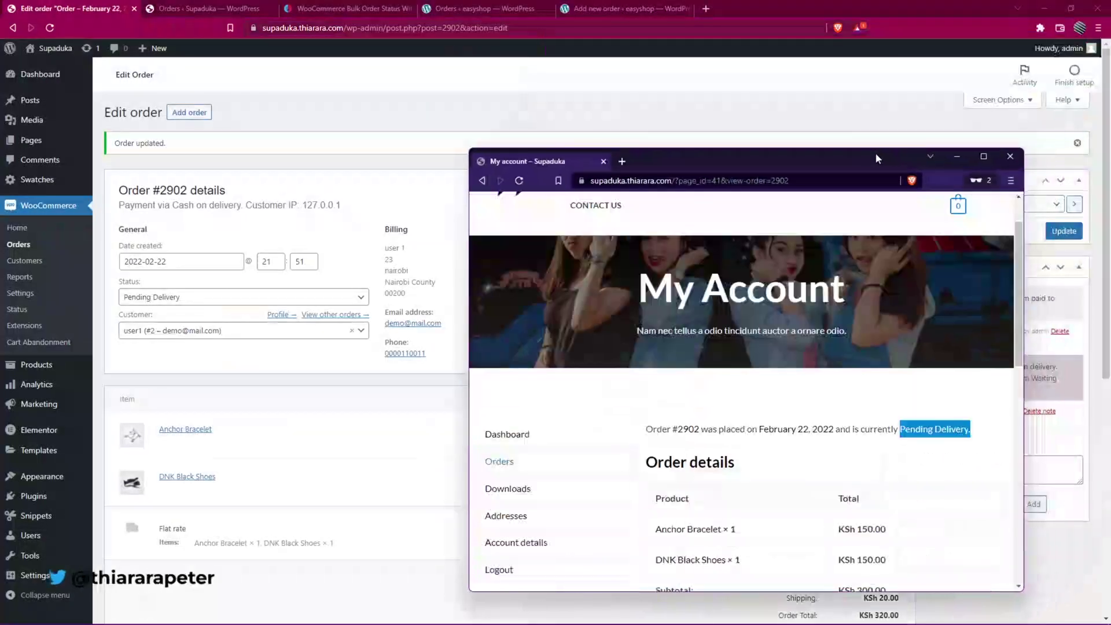
# - Close the customer's storefront window, leaving the order's admin edit page visible
pyautogui.click(1007, 158)
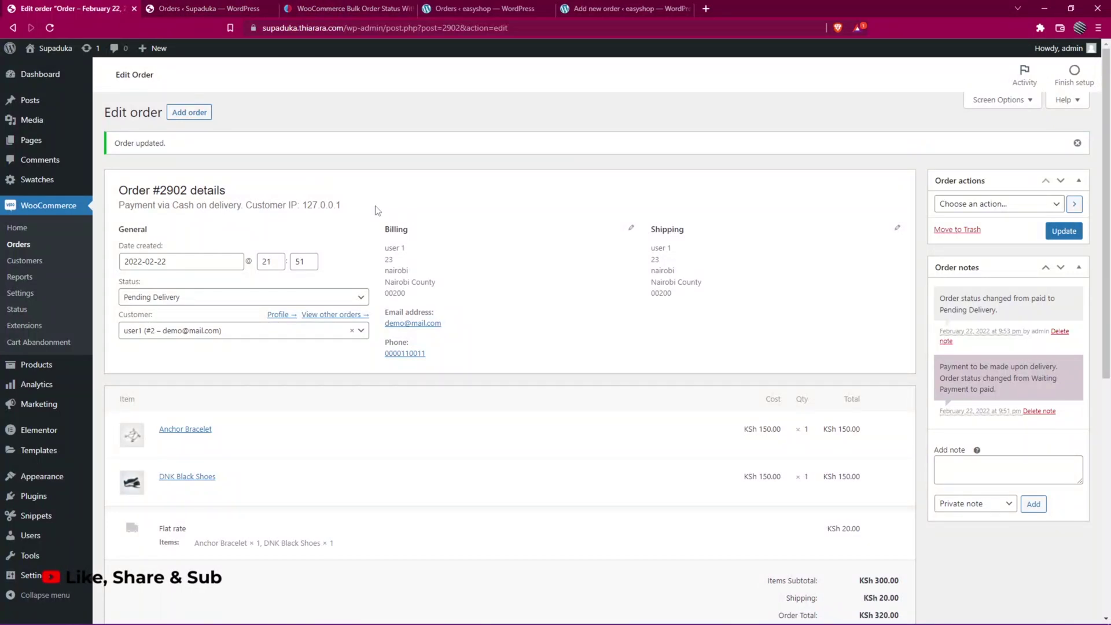